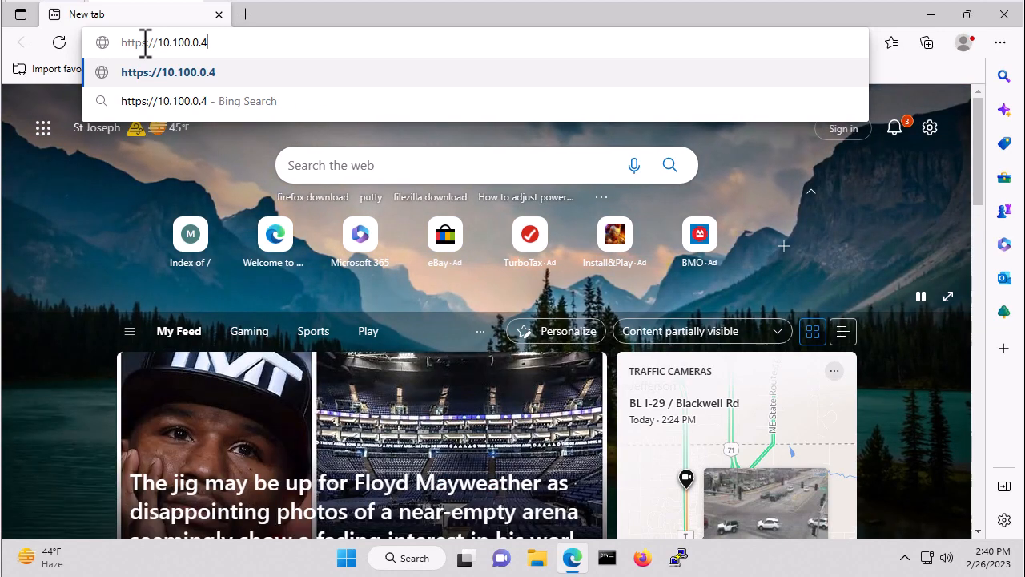
key("Return")
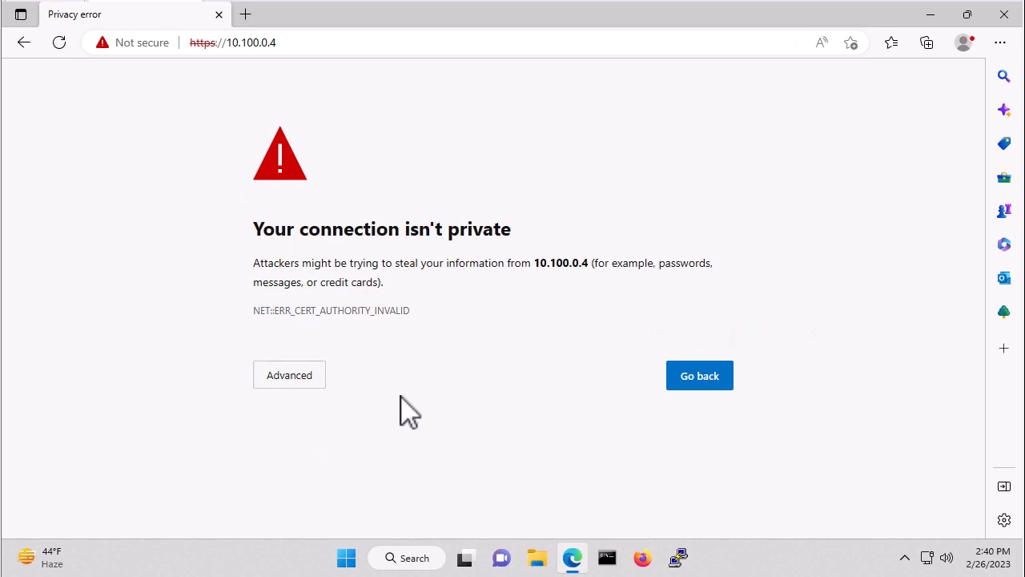
left_click(288, 377)
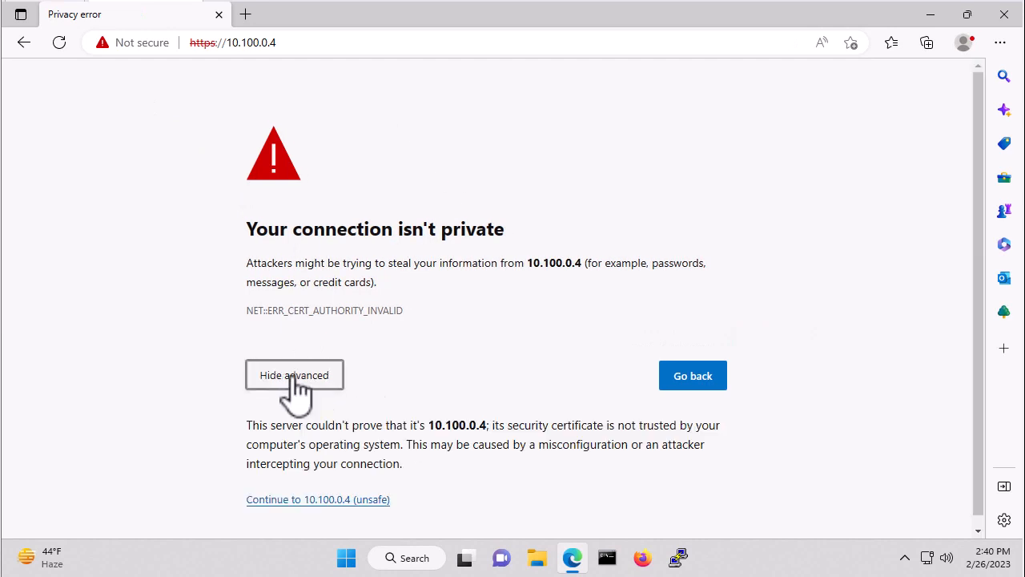
left_click(306, 499)
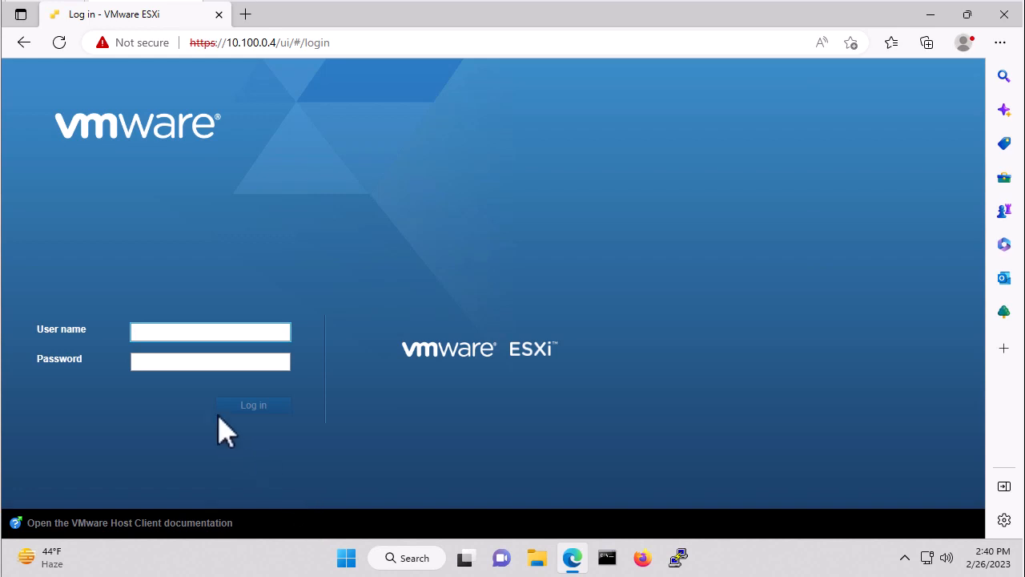
- Log in as root with the account password and opt out of the VMware Customer Experience Improvement Program
type("root")
key("Tab")
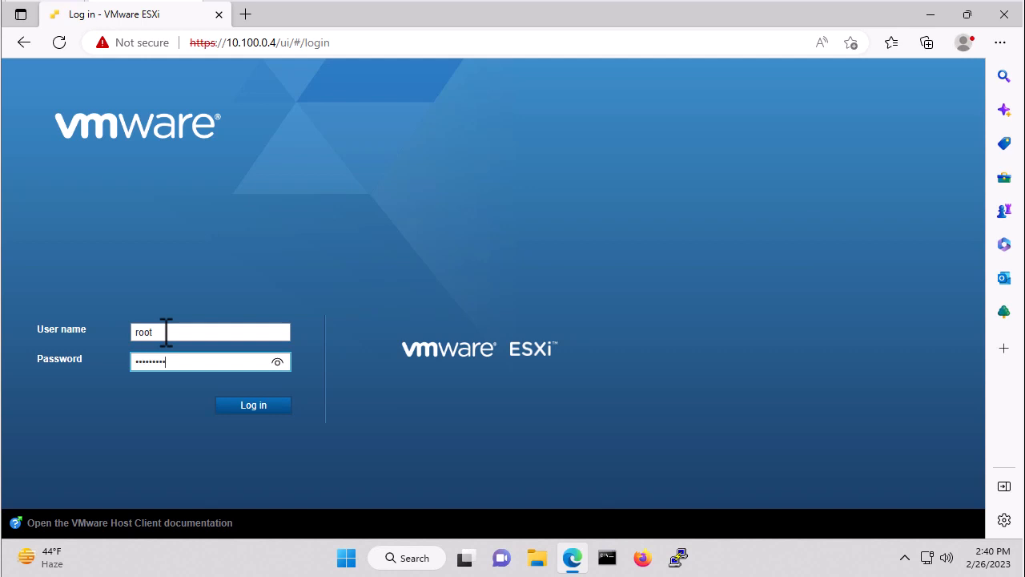
left_click(250, 405)
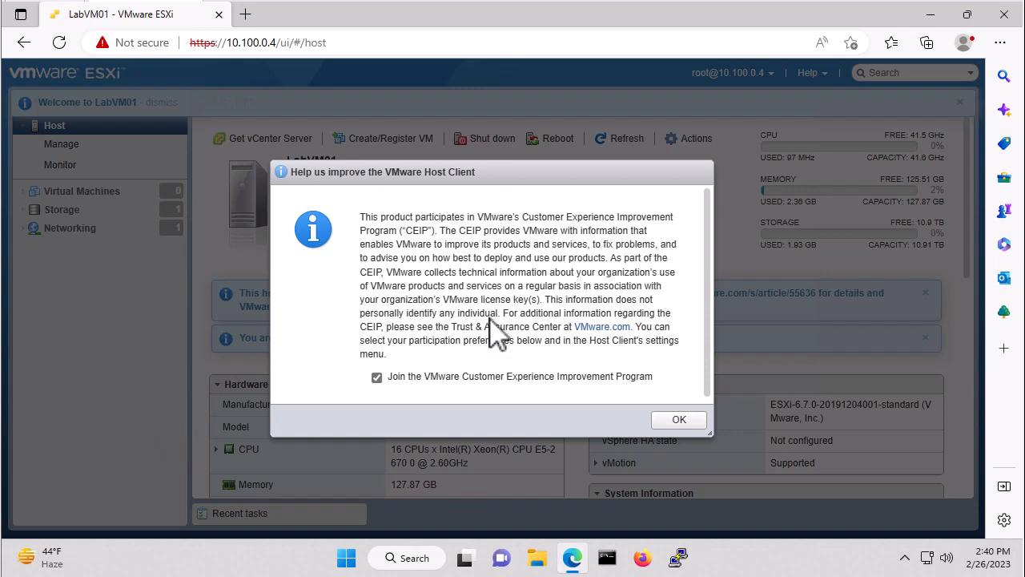
left_click(376, 376)
left_click(681, 422)
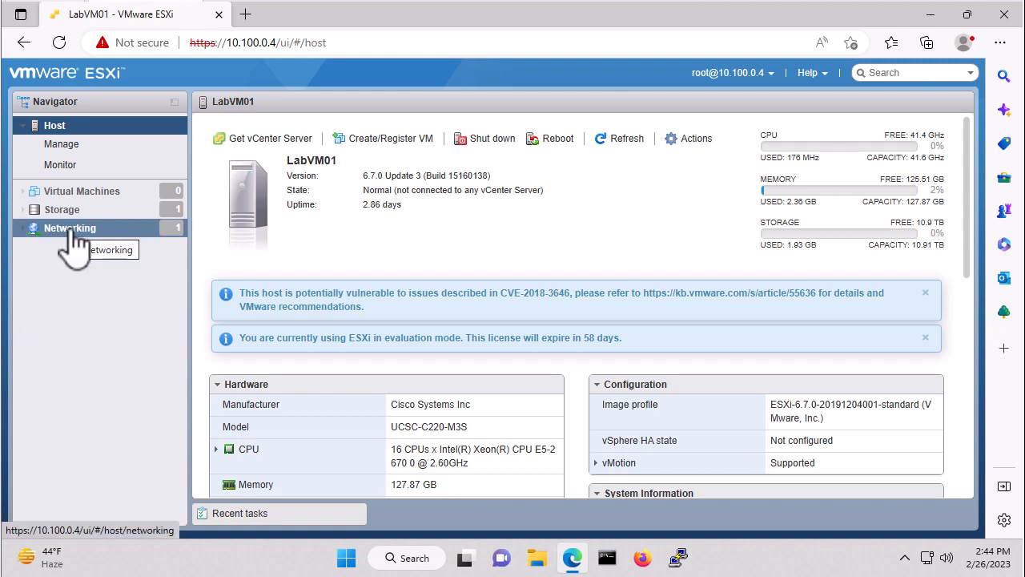
- In the host's networking settings, add a port group named VLAN100-10.100.0.x with VLAN ID 101 on vSwitch0
left_click(70, 230)
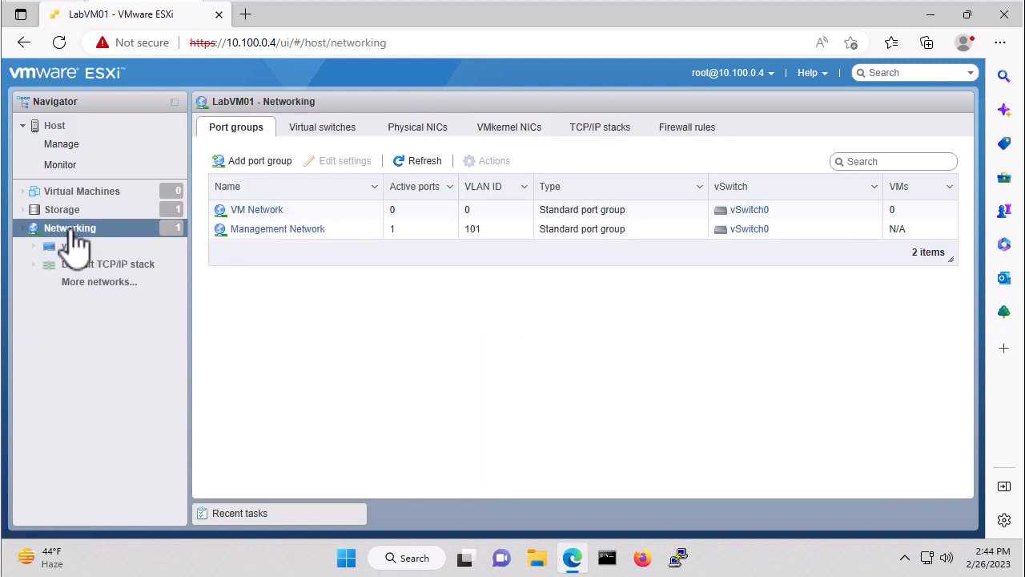
left_click(242, 139)
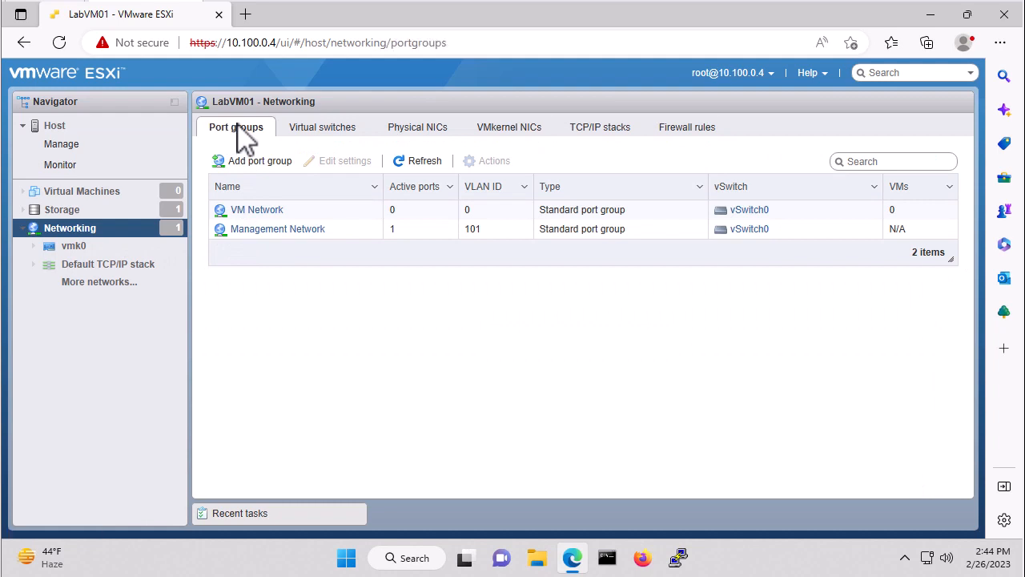
left_click(258, 162)
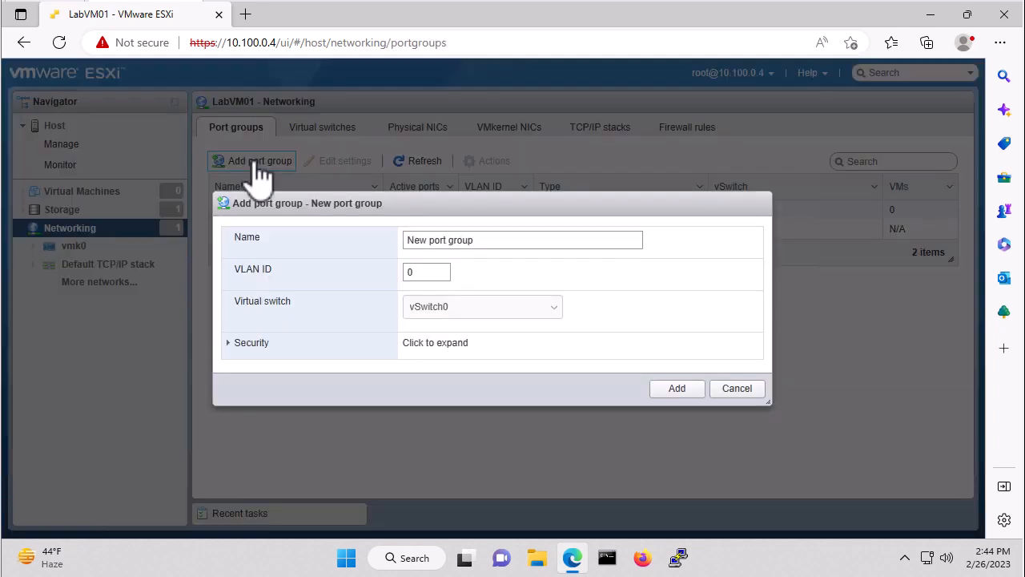
left_click(488, 240)
left_click(495, 241)
left_click_drag(506, 240, 384, 240)
type("V")
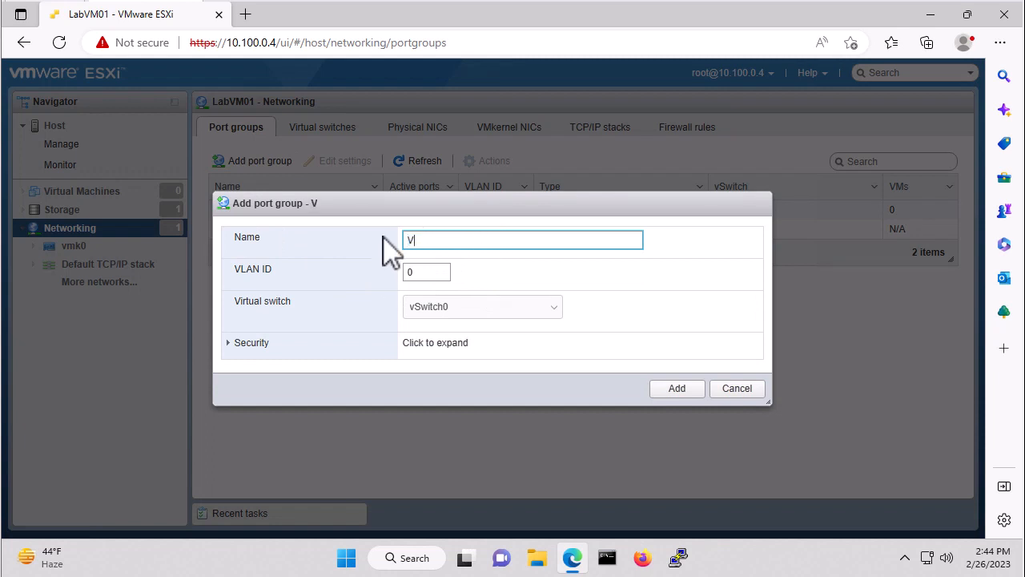
type("LAN100-10")
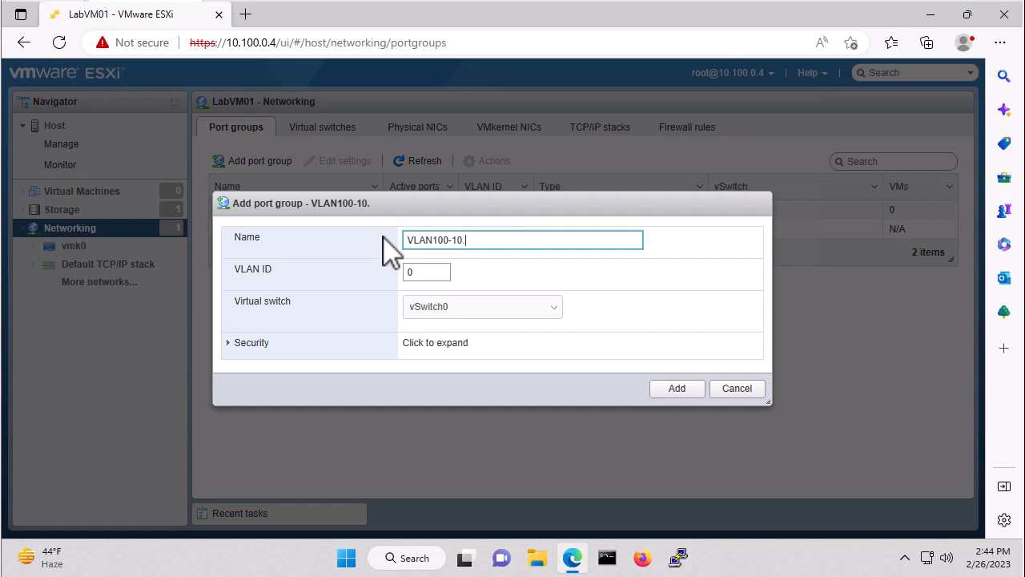
type(".100.0.x")
key("Tab")
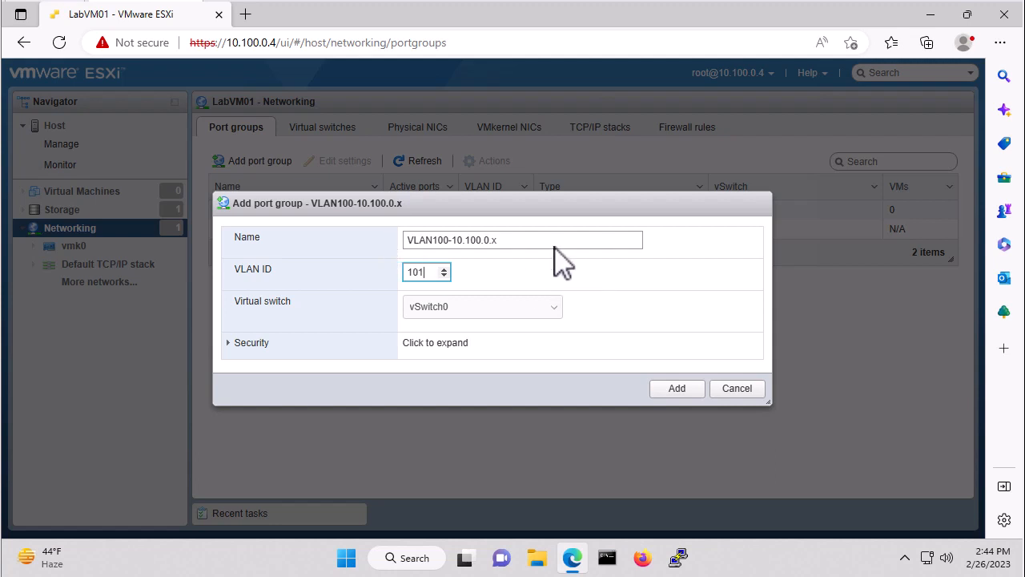
left_click(678, 391)
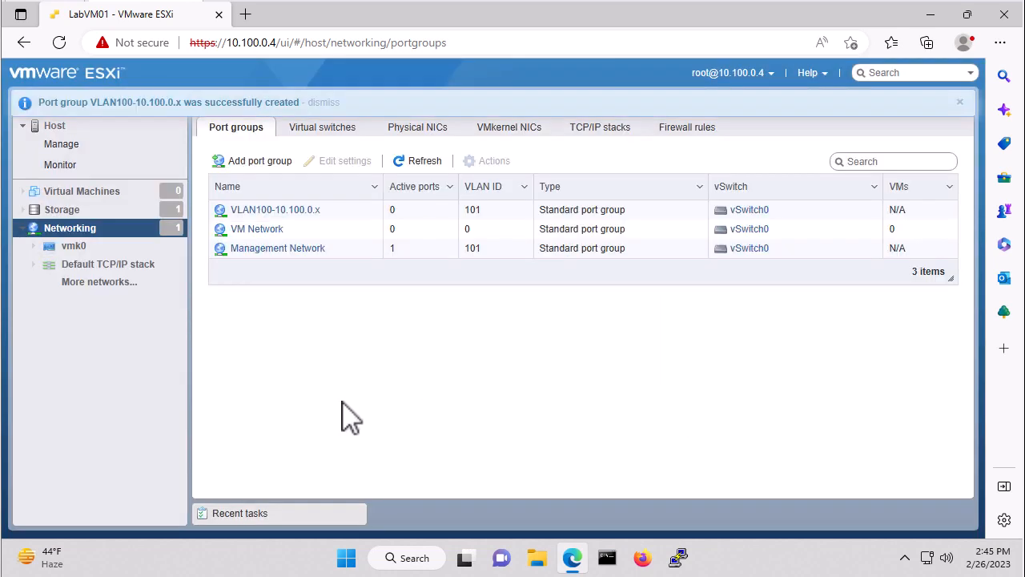
- Add a port group named VLAN10-10.100.10.x with VLAN ID 10 on vSwitch0
left_click(255, 161)
triple_click(497, 239)
left_click_drag(497, 239, 388, 253)
type("VLAN")
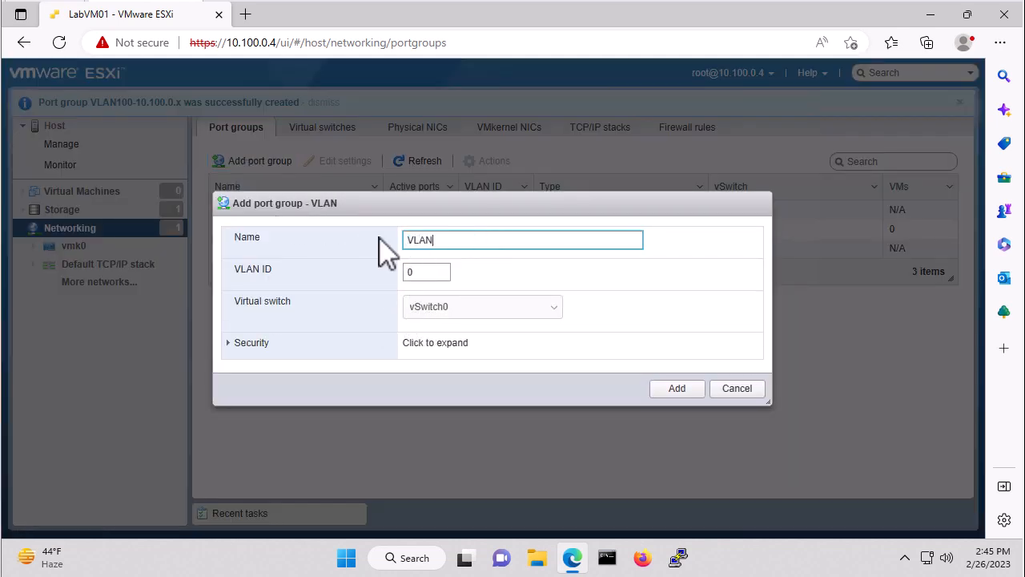
type("10-10.100.10.x")
key("Tab")
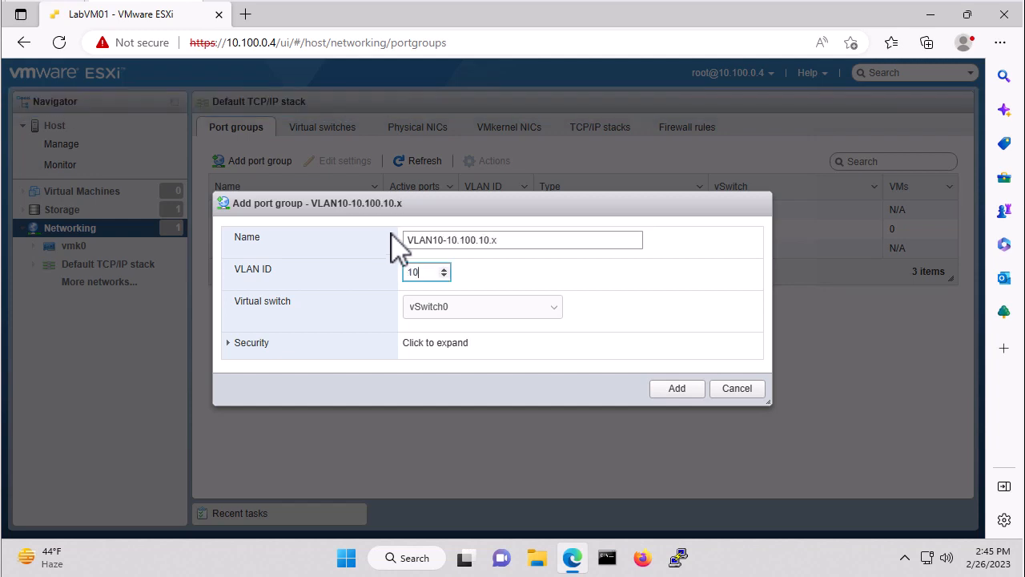
left_click(677, 388)
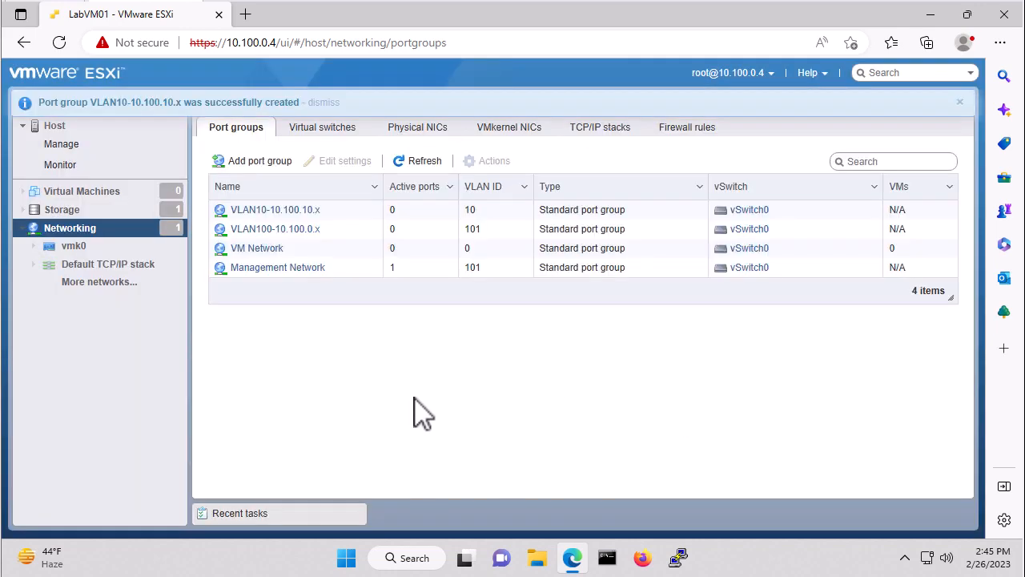
- Add a port group named VLAN20-10.100.20.x with VLAN ID 20 on vSwitch0
left_click(257, 161)
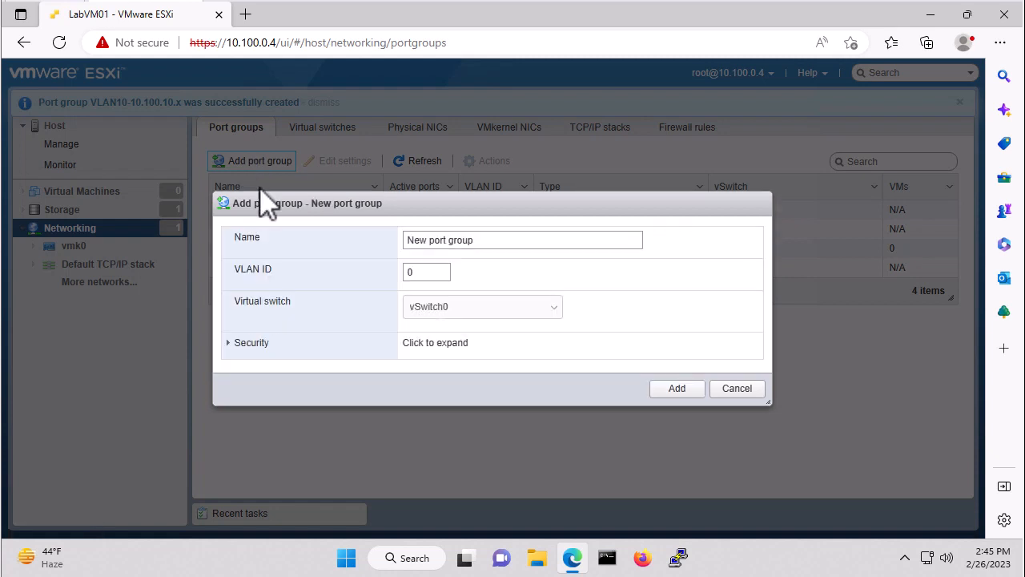
left_click_drag(512, 241, 362, 239)
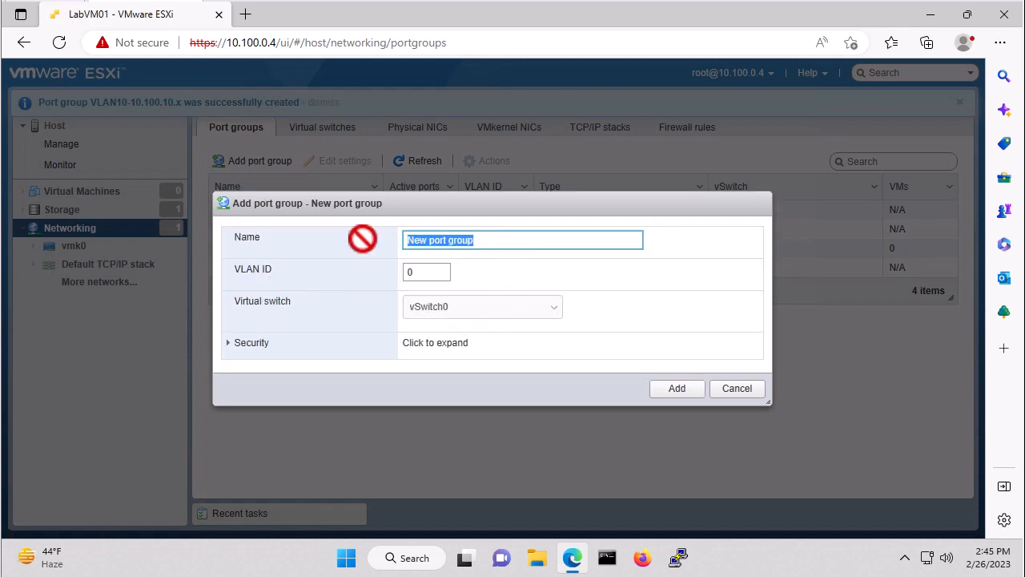
type("VLAN20")
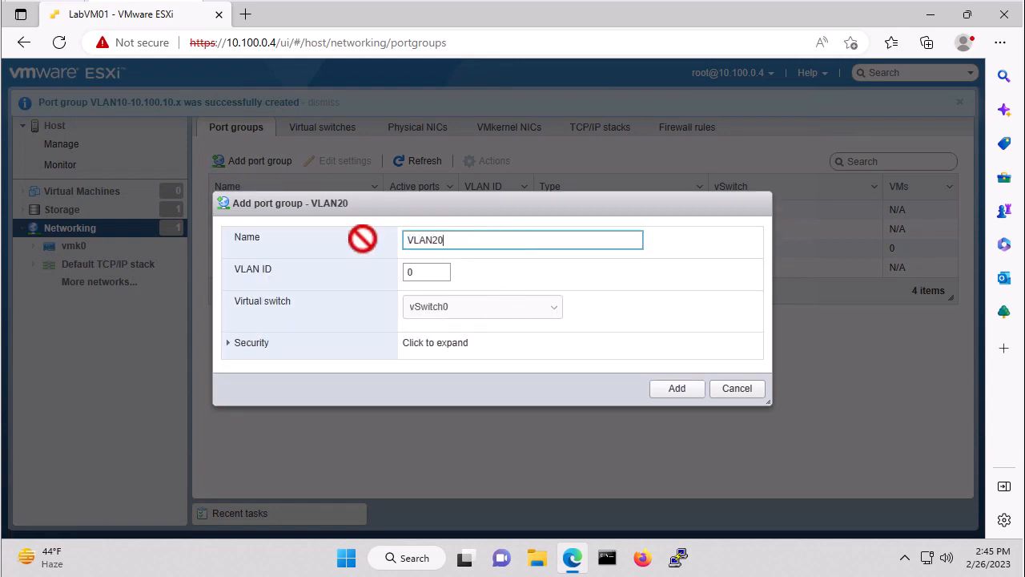
type("-10.100.20.x")
key("Tab")
type("20")
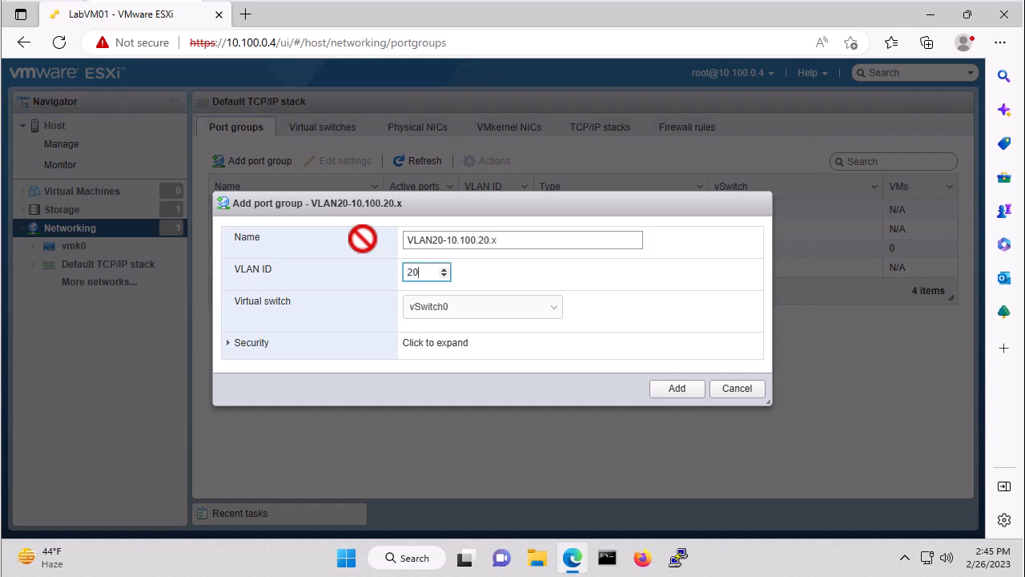
left_click(677, 389)
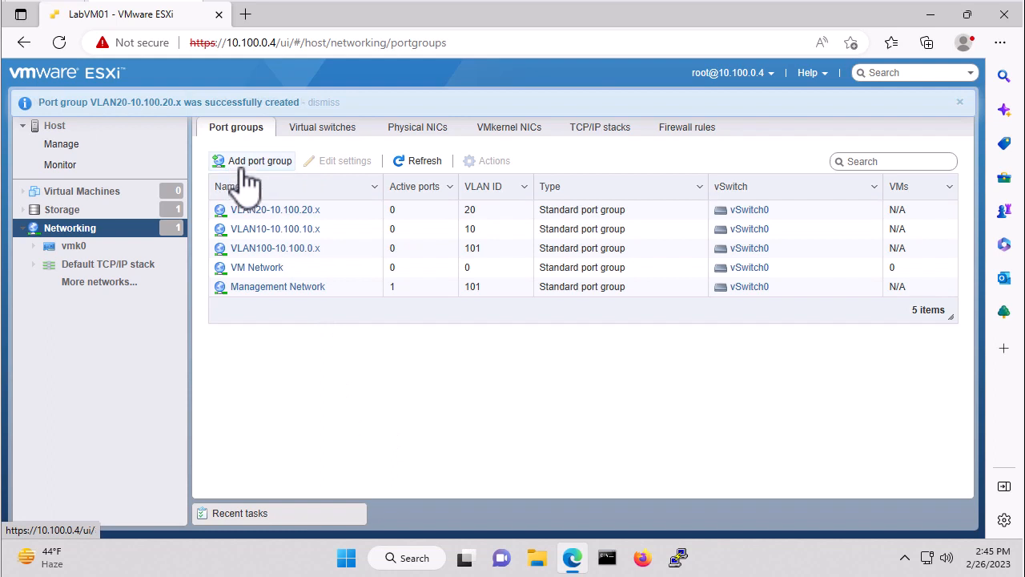
- Add a port group named VLAN30-10.100.30.x with VLAN ID 30 on vSwitch0
left_click(248, 173)
left_click(508, 240)
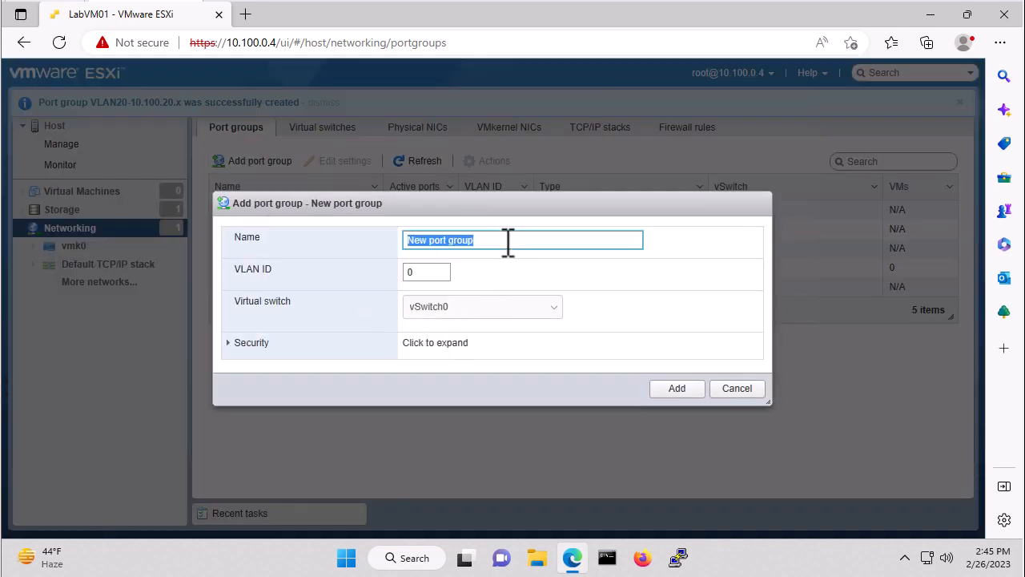
type("VLAN")
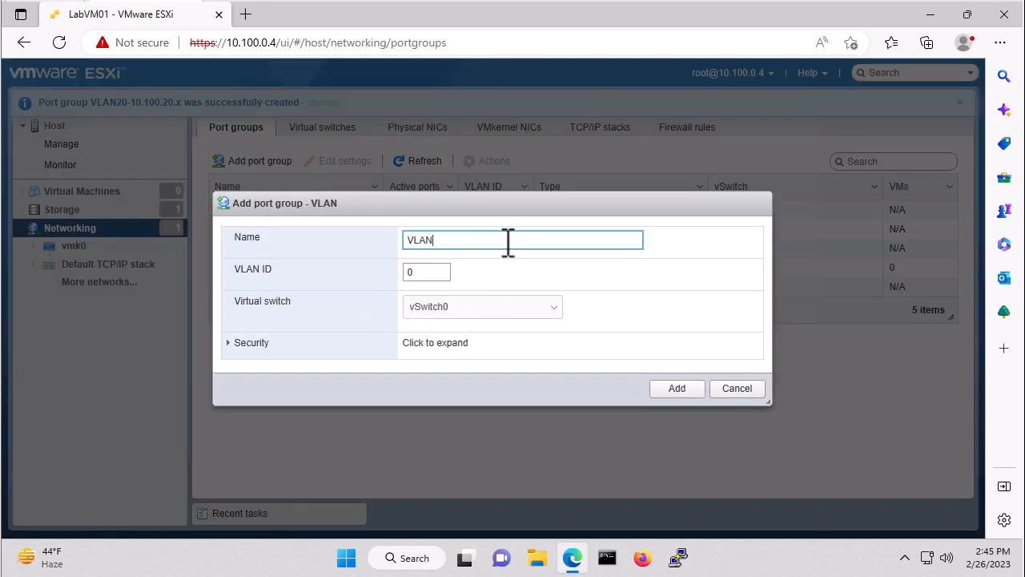
type("30-10.100.30.x")
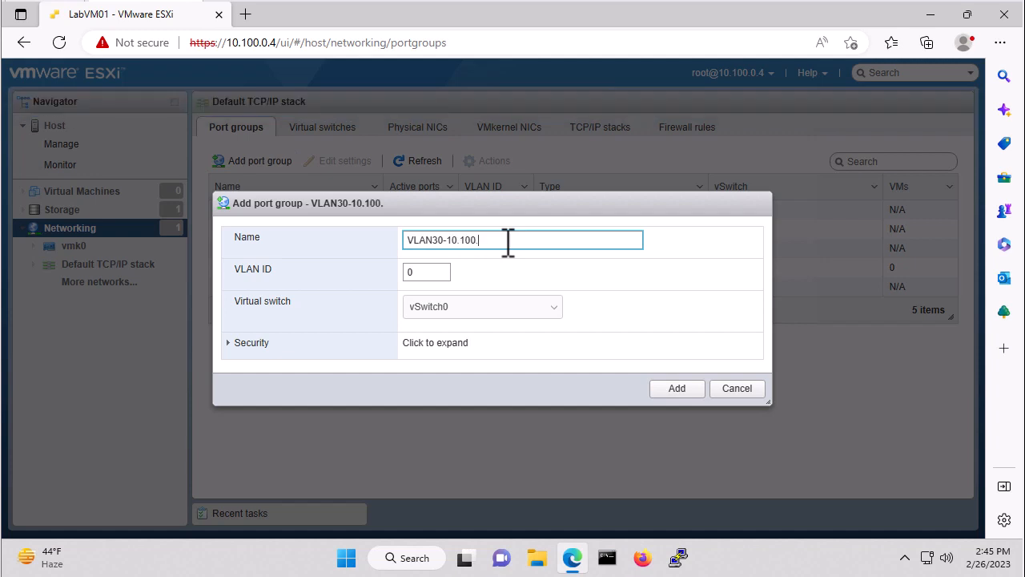
key("Tab")
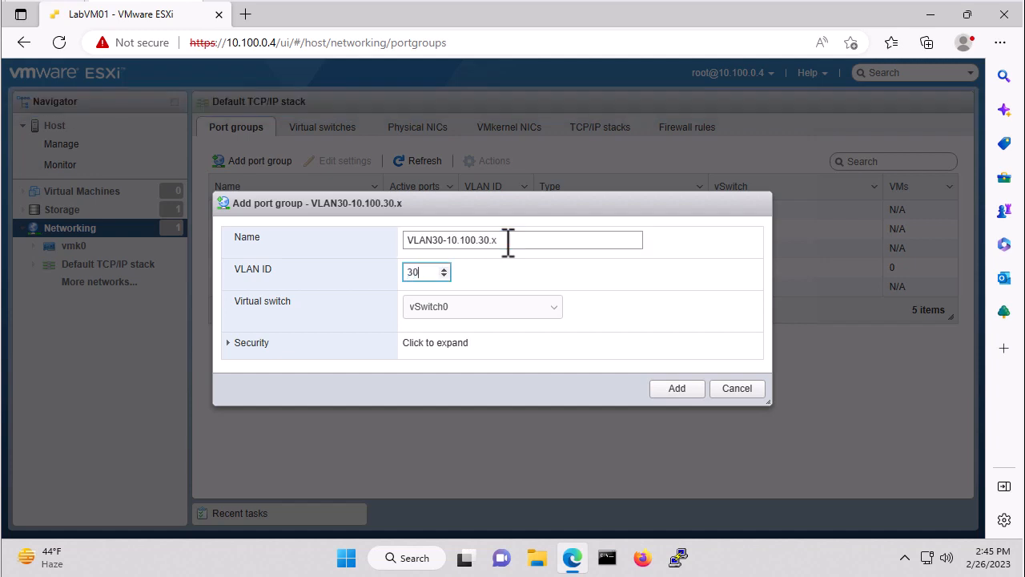
type("30")
left_click(677, 390)
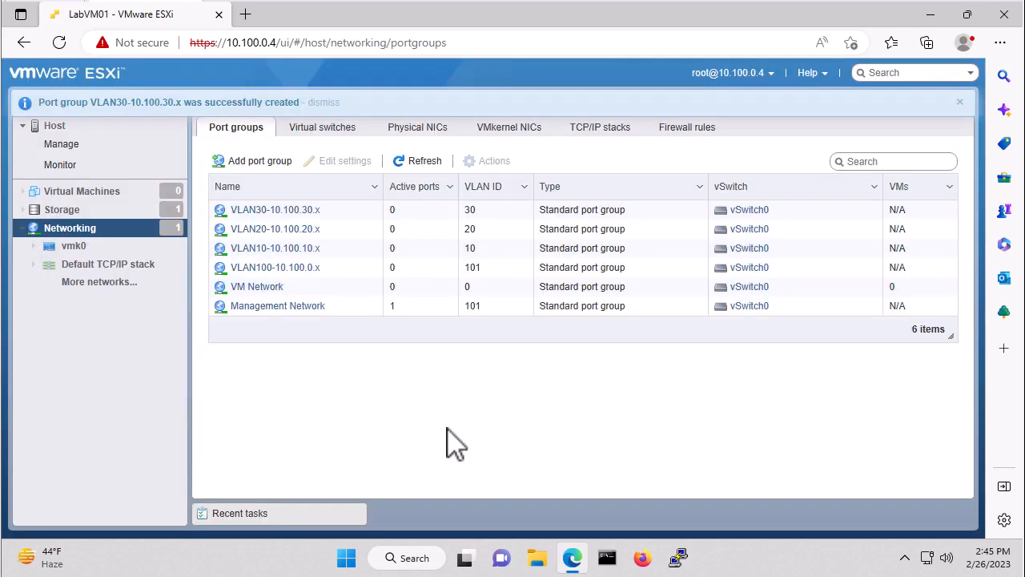
- Add a port group named VLAN40-10.100.40.x with VLAN ID 40 on vSwitch0
left_click(255, 164)
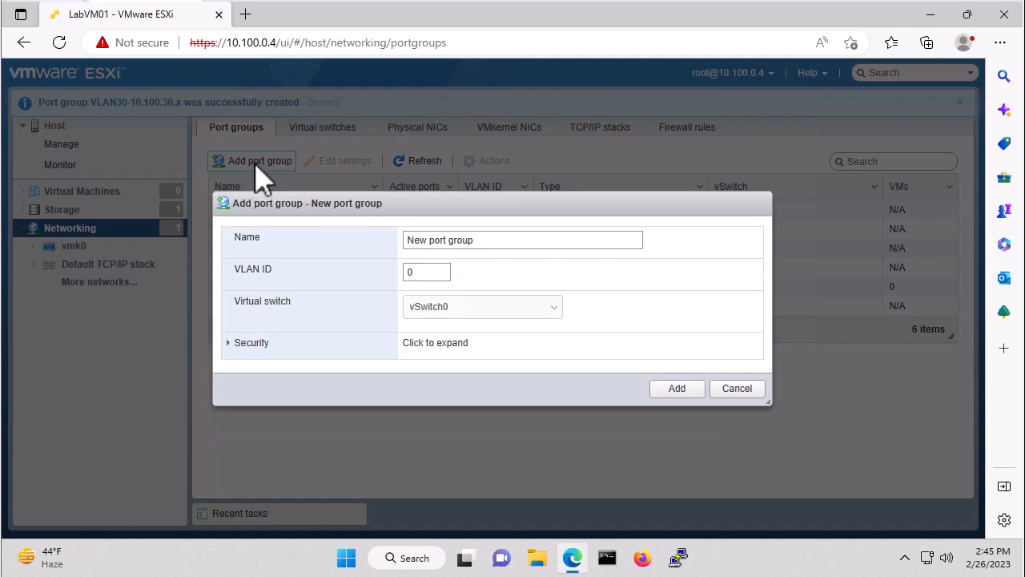
left_click(502, 239)
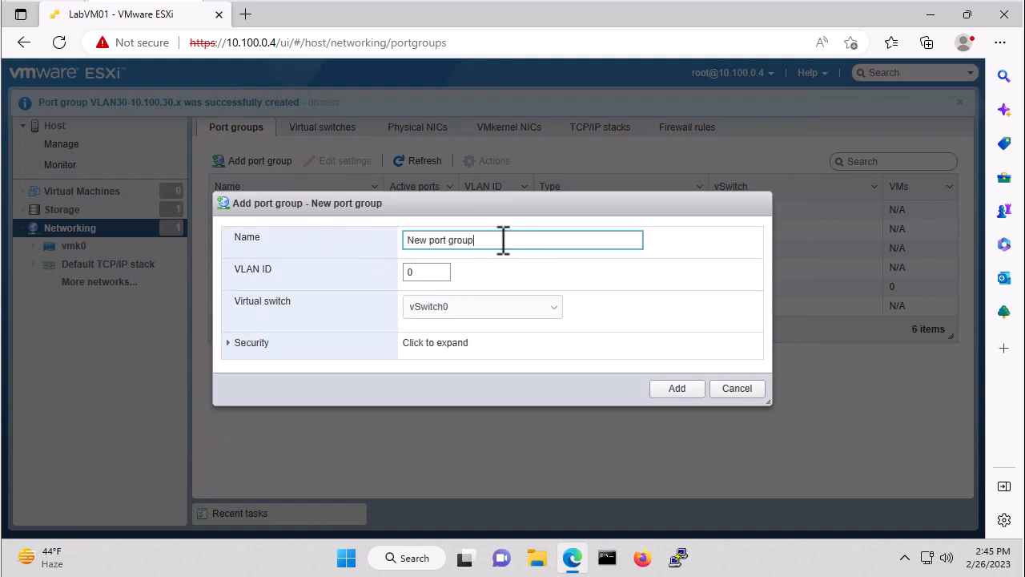
left_click_drag(503, 239, 353, 231)
type("VL")
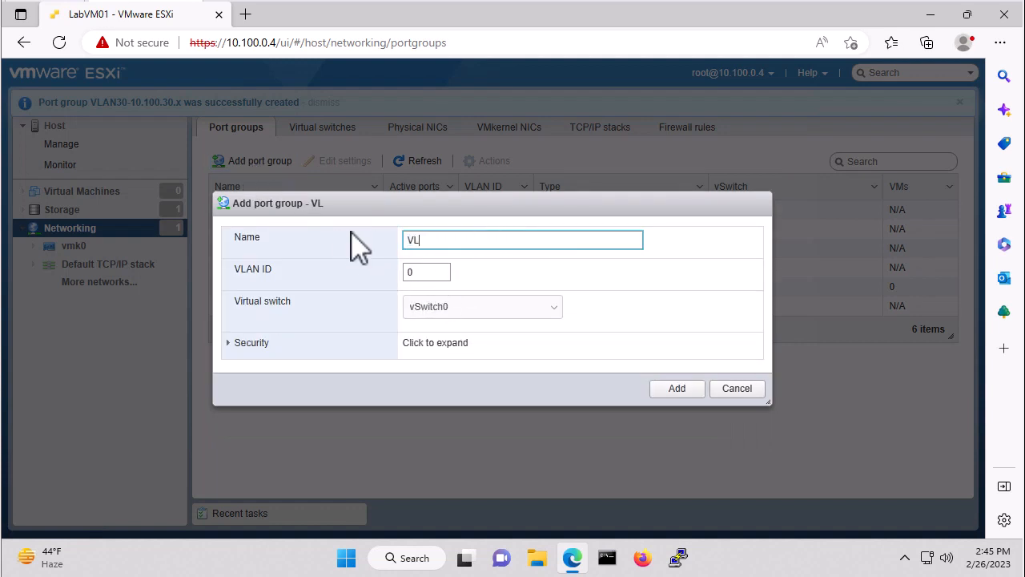
type("AN40-10.100.40.x")
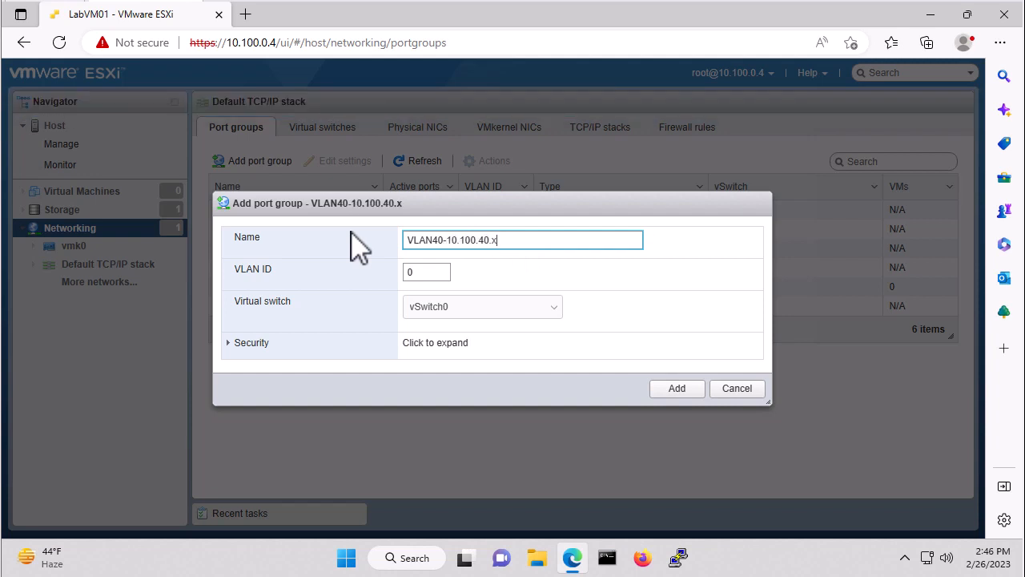
key("Tab")
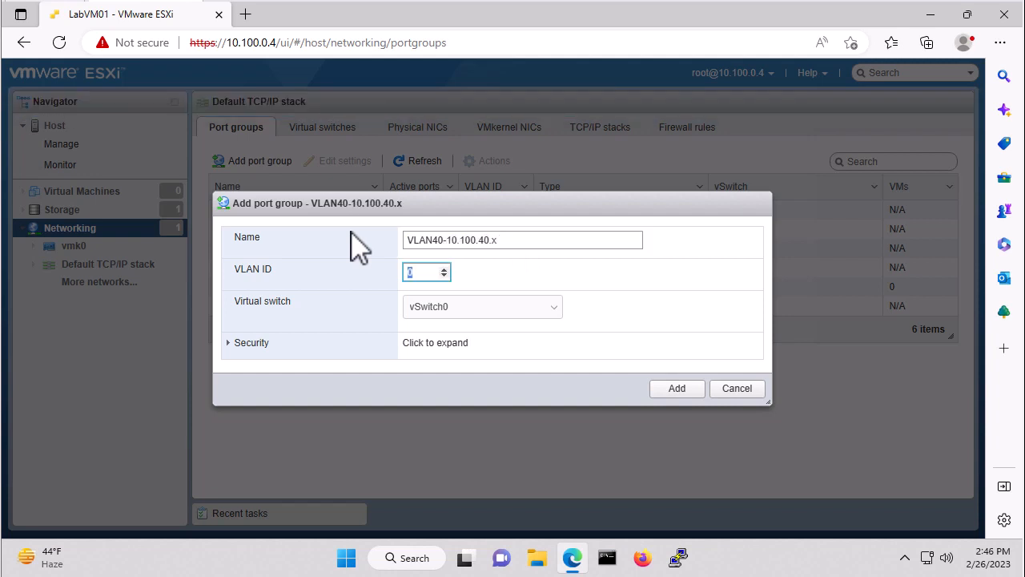
type("40")
left_click(677, 390)
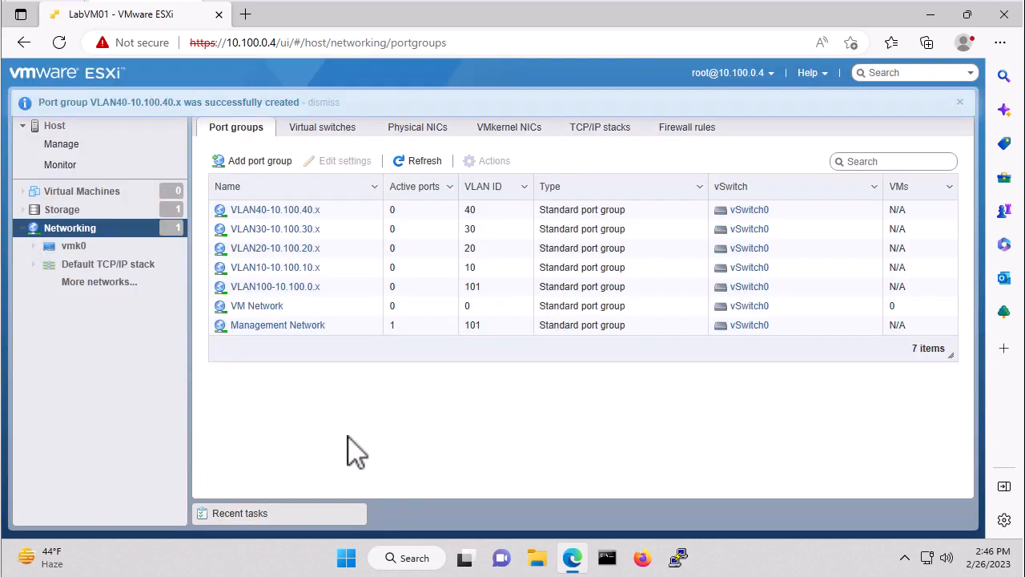
- Add a port group named VLAN50-10.100.50.x with VLAN ID 50 on vSwitch0
left_click(259, 162)
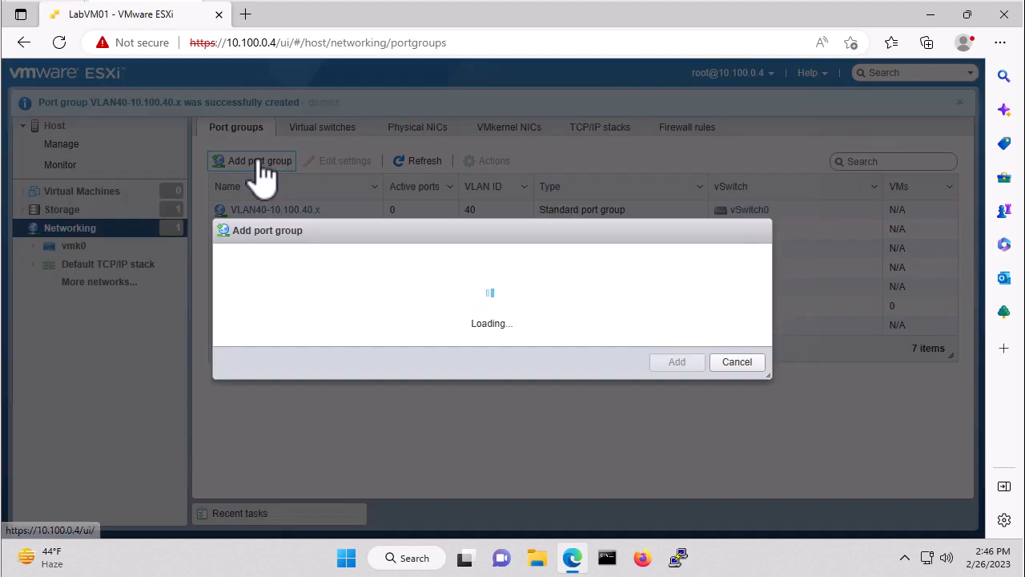
triple_click(487, 241)
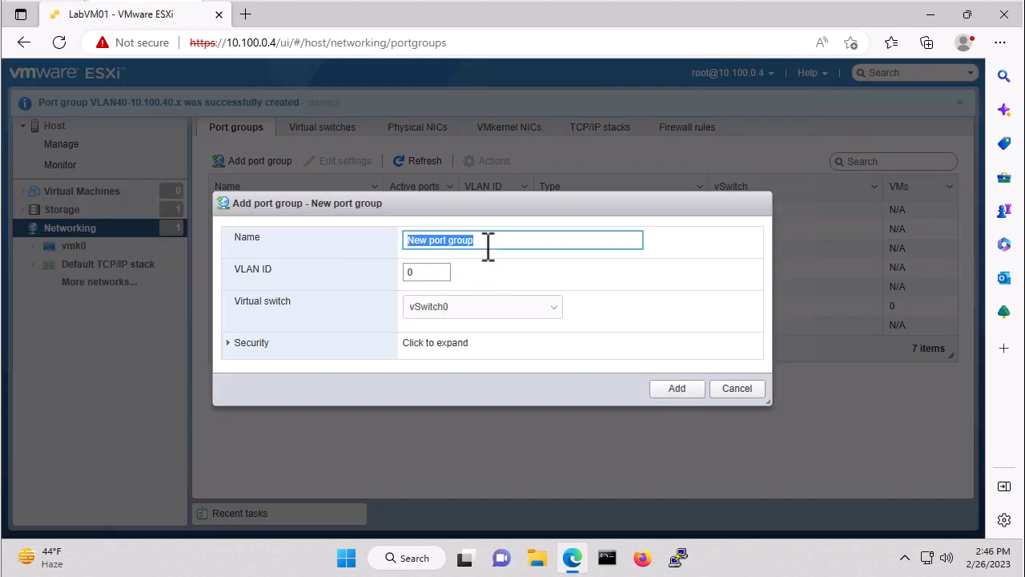
type("VLAN50-1")
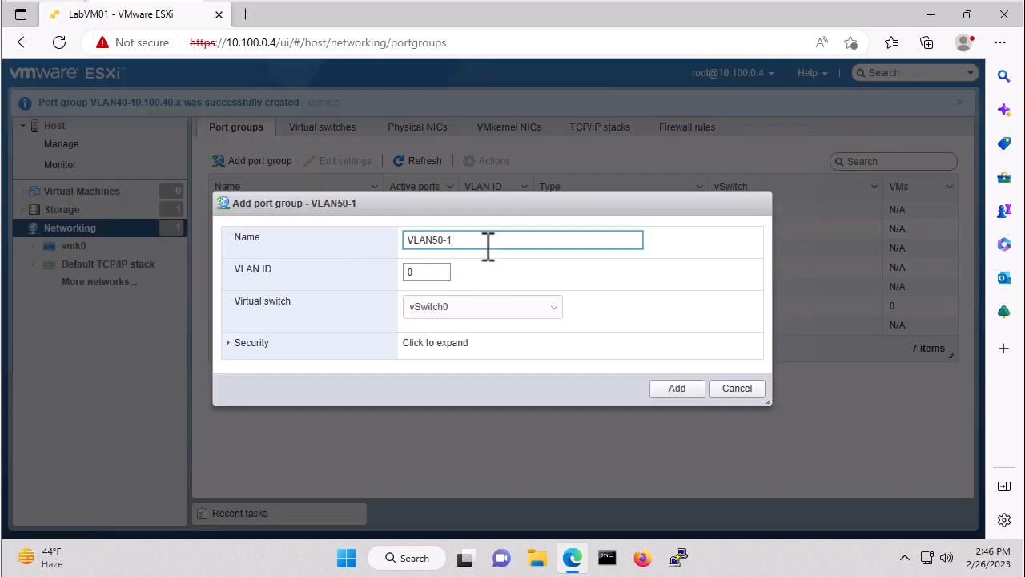
type("0.100.50.x")
key("Tab")
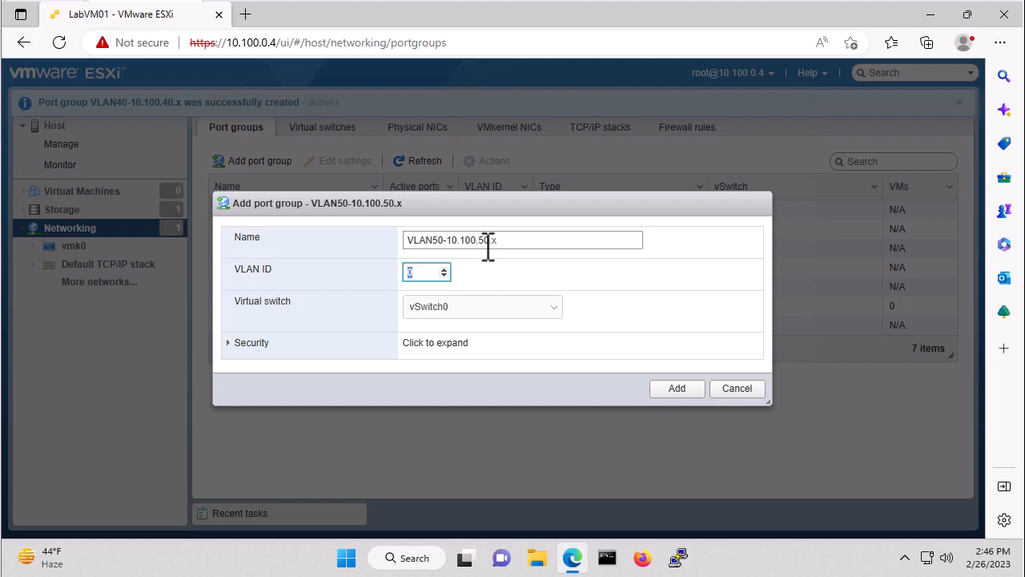
type("50")
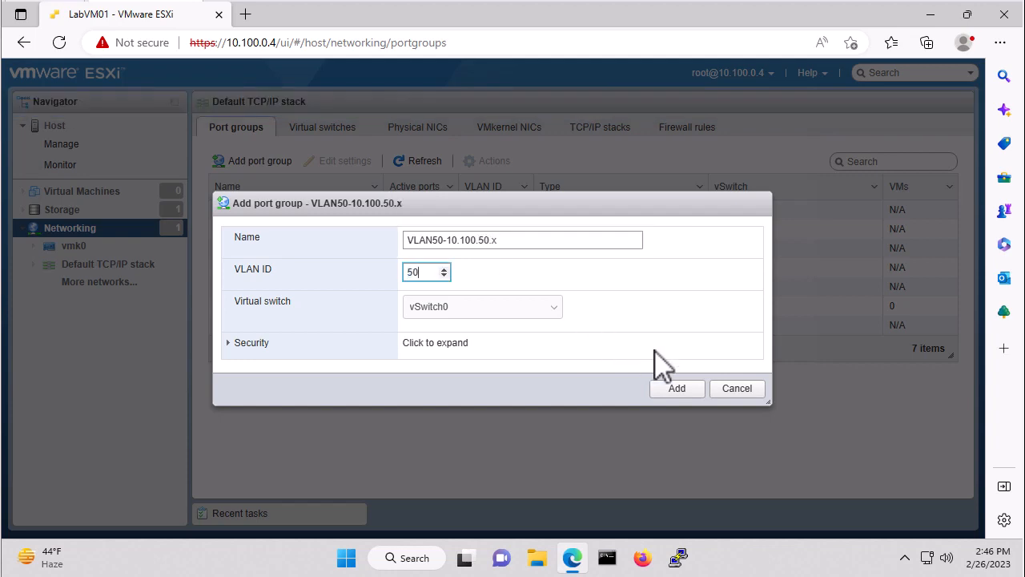
left_click(677, 389)
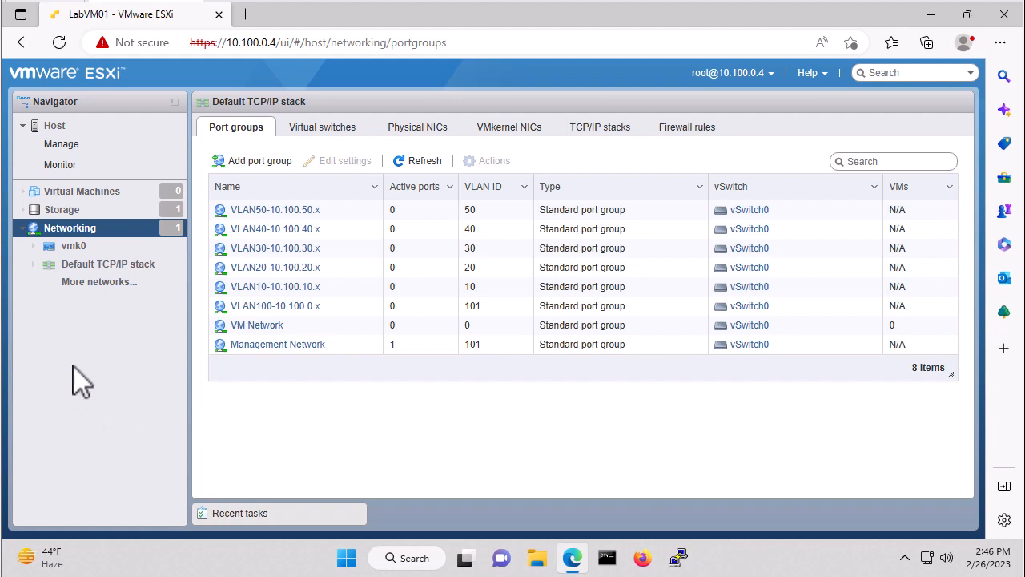
- Browse the files of datastore1 and create a directory named isos at its root
left_click(73, 211)
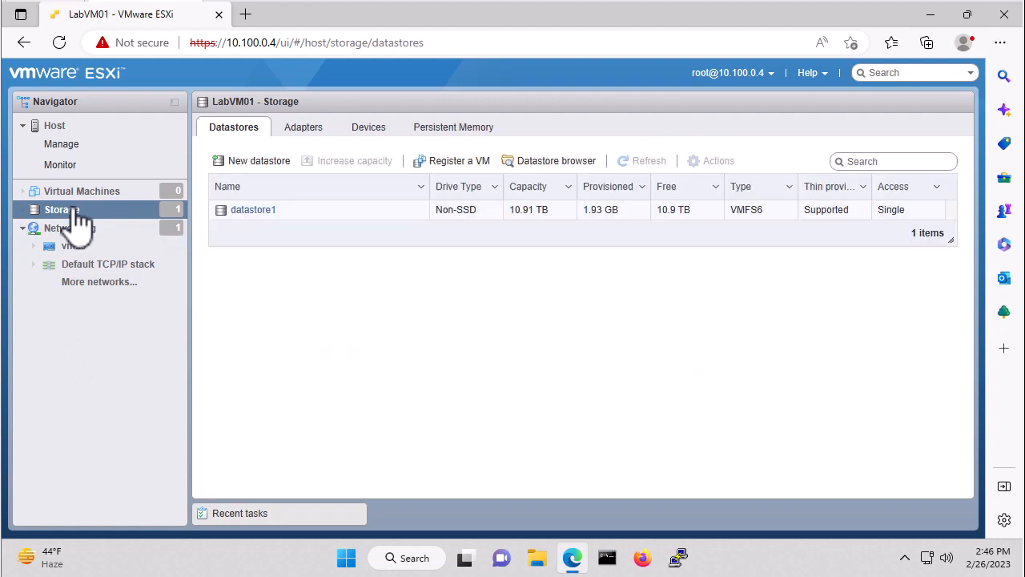
left_click(253, 209)
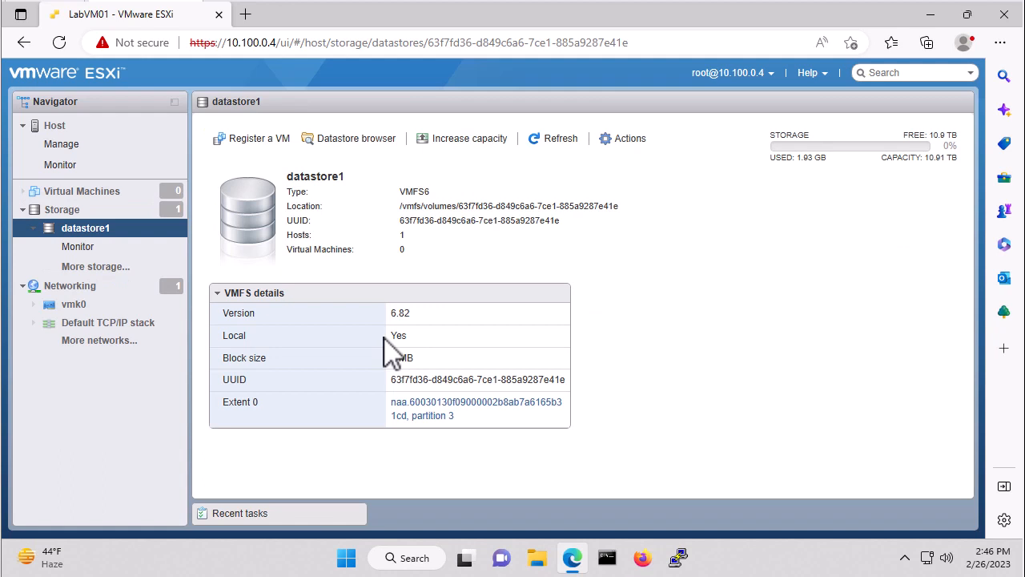
left_click(349, 141)
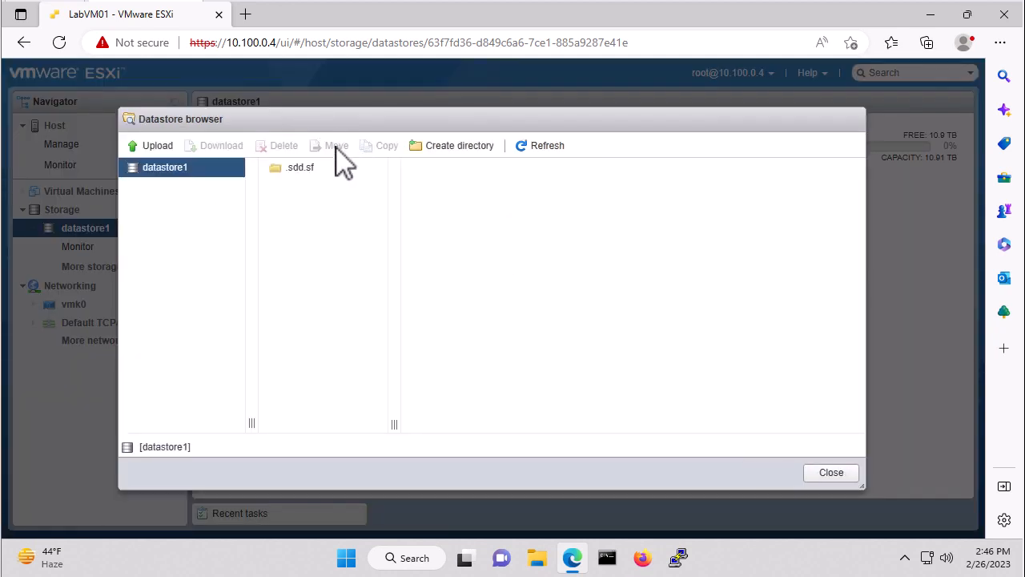
left_click(455, 150)
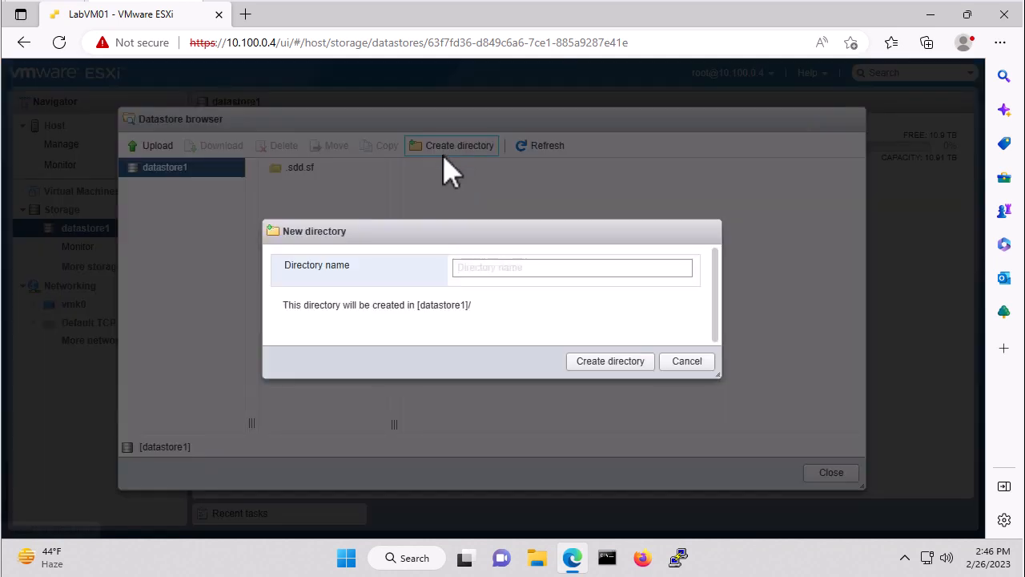
left_click(487, 268)
type("is")
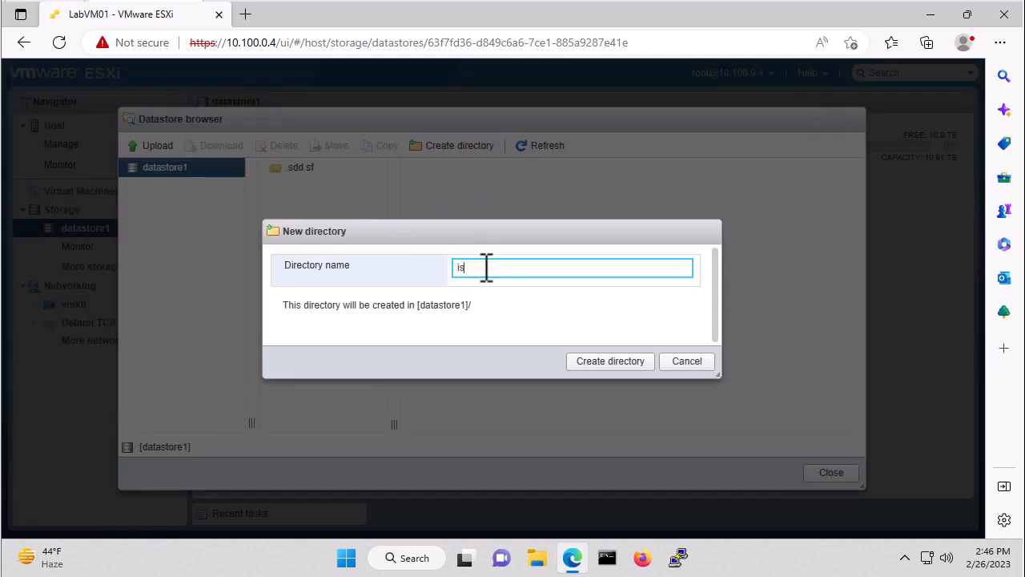
type("os")
left_click(607, 362)
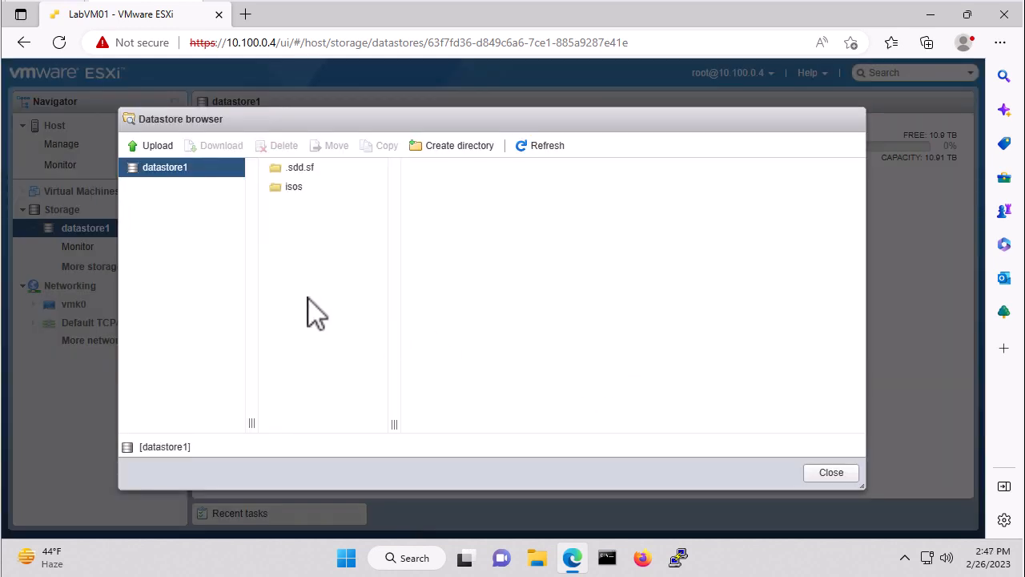
- Create a directory named Windows inside the isos directory of datastore1
left_click(293, 189)
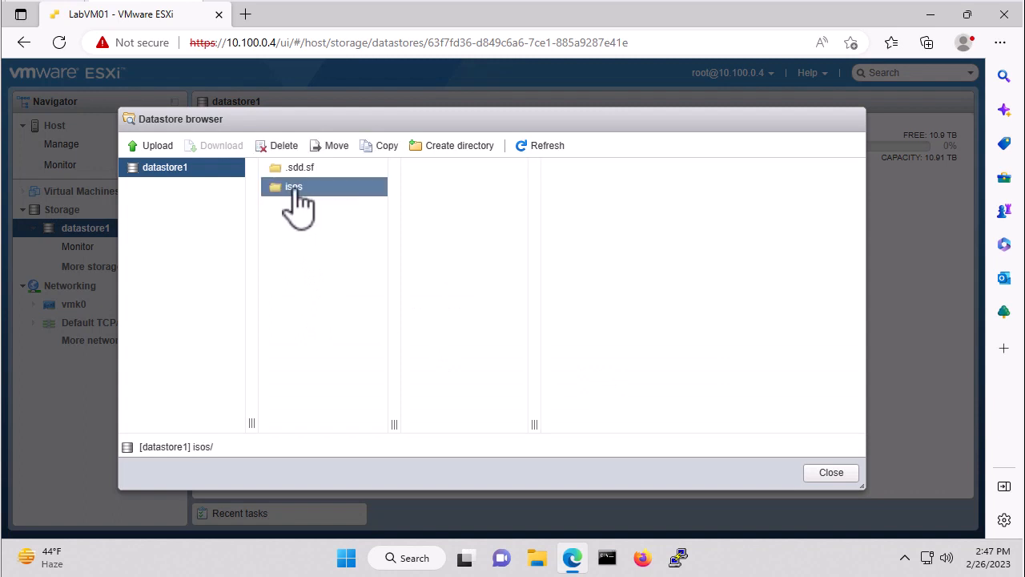
double_click(293, 191)
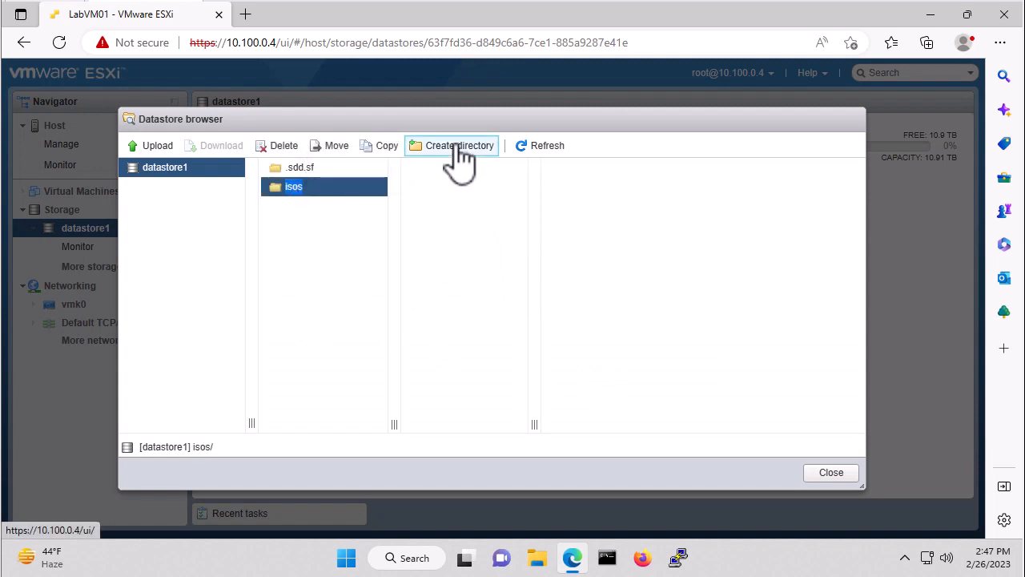
left_click(458, 148)
left_click(476, 269)
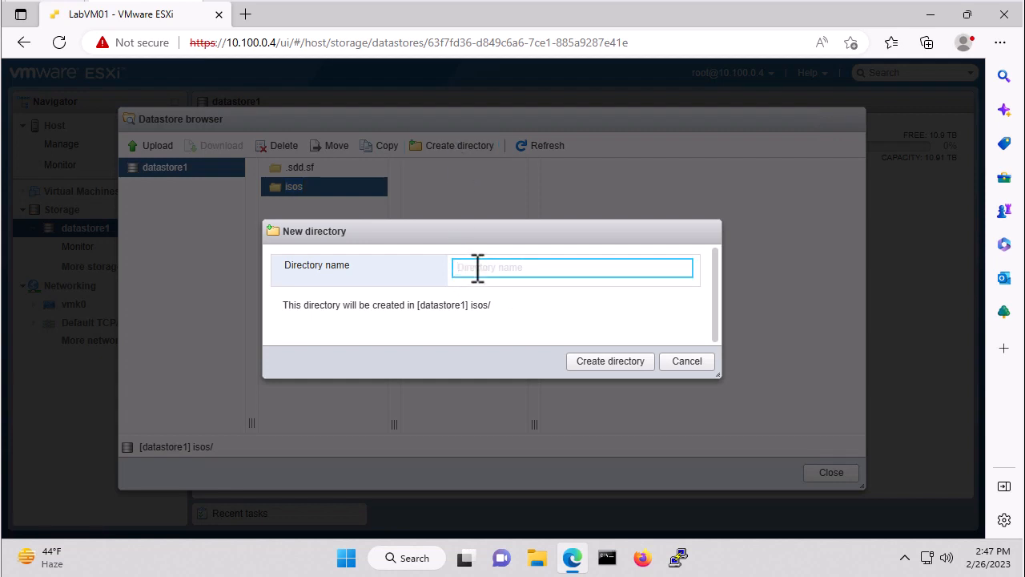
type("Windows")
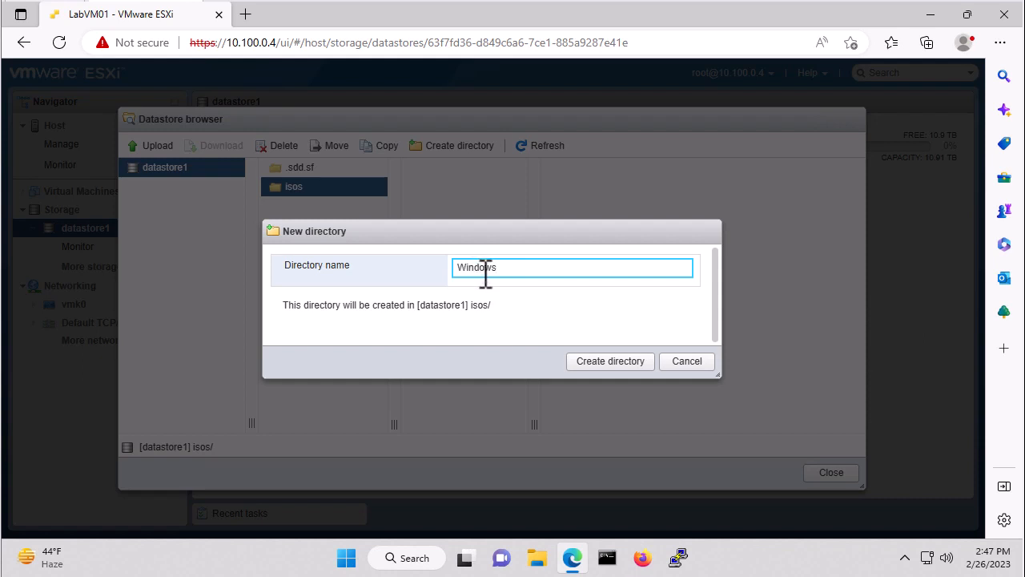
left_click(609, 361)
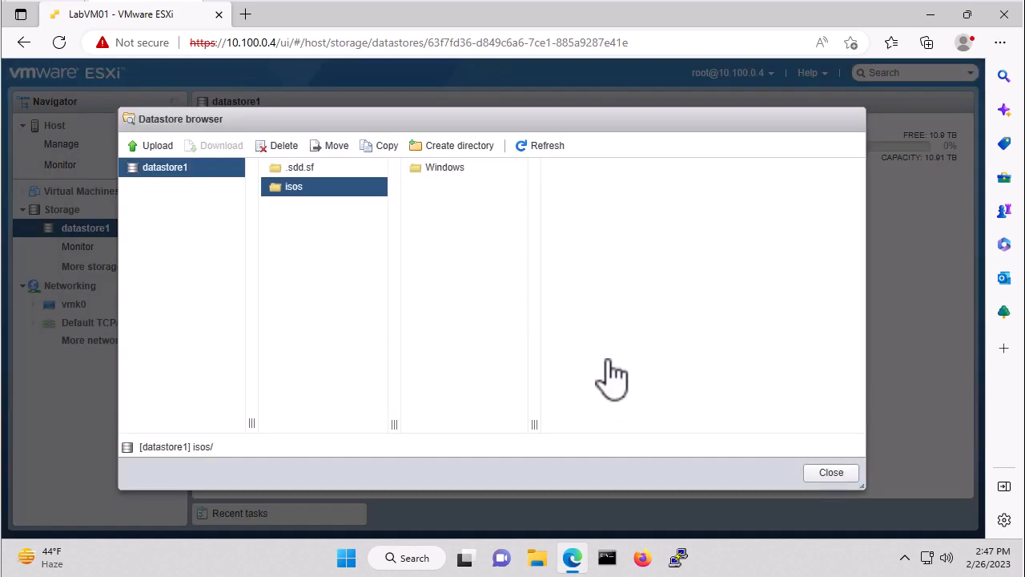
- Upload the Windows-Server-2019 disc image from the Downloads folder into isos/Windows on datastore1, and close the datastore browser
double_click(449, 170)
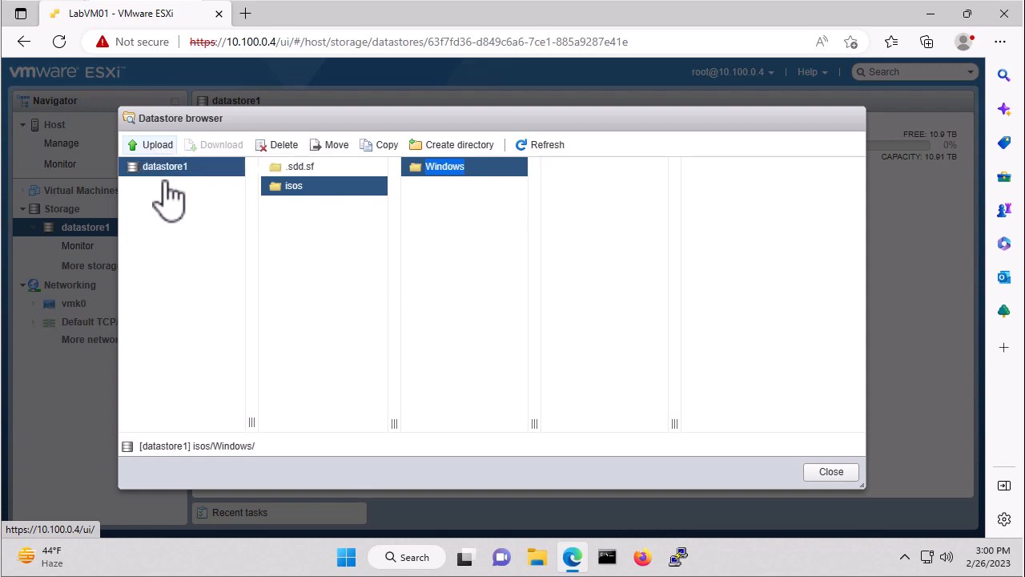
left_click(158, 147)
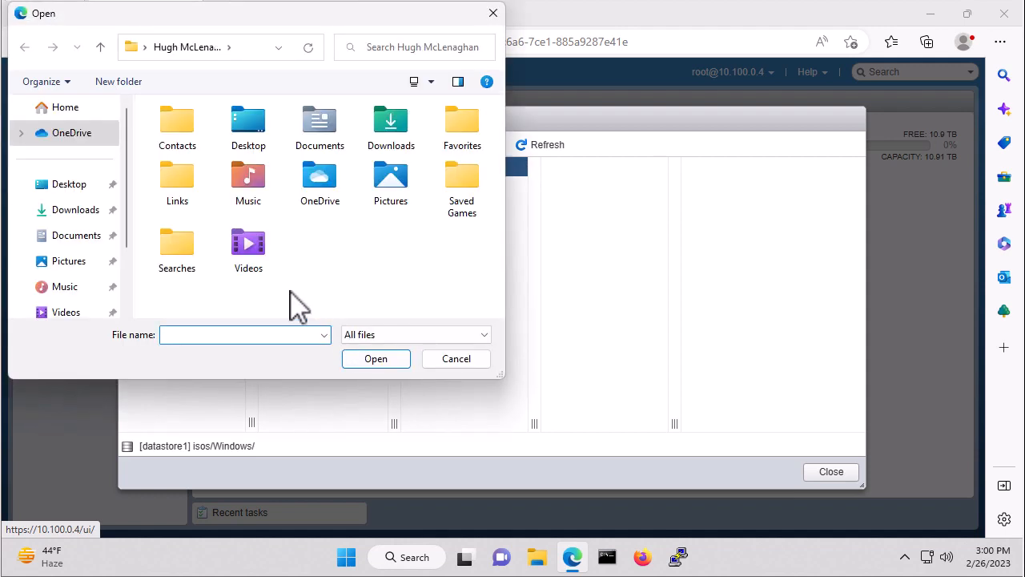
left_click(80, 212)
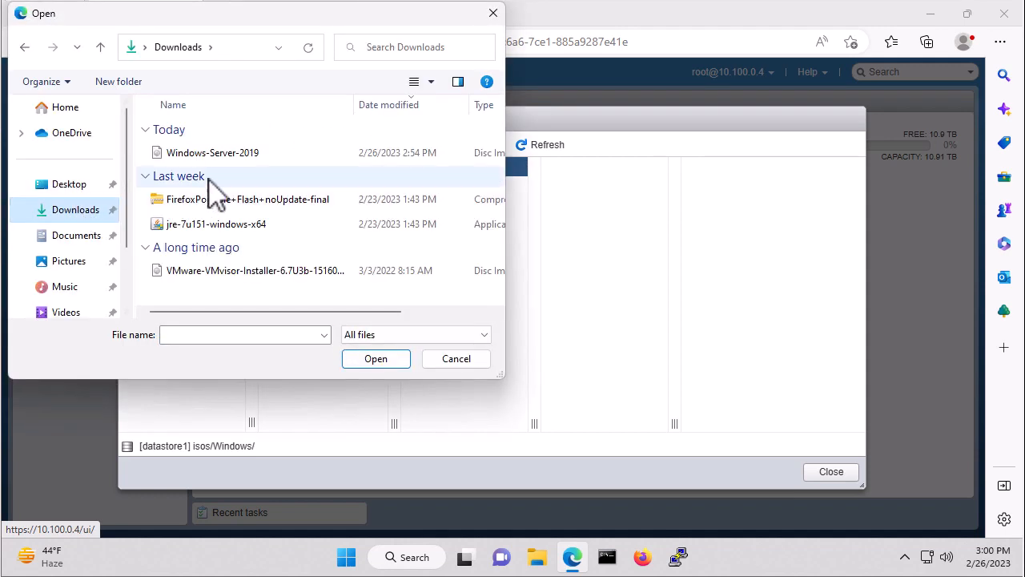
left_click(226, 156)
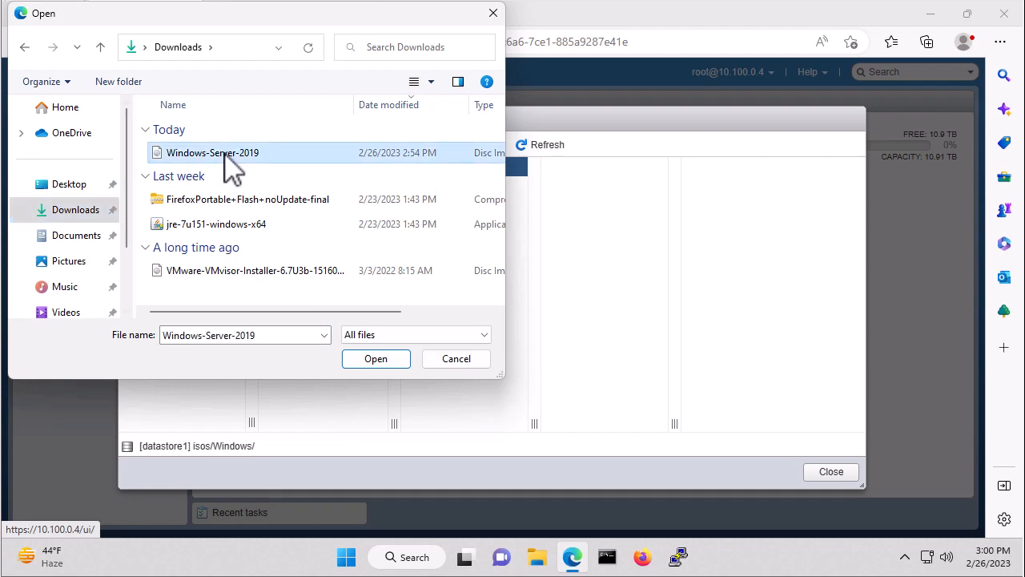
left_click(376, 358)
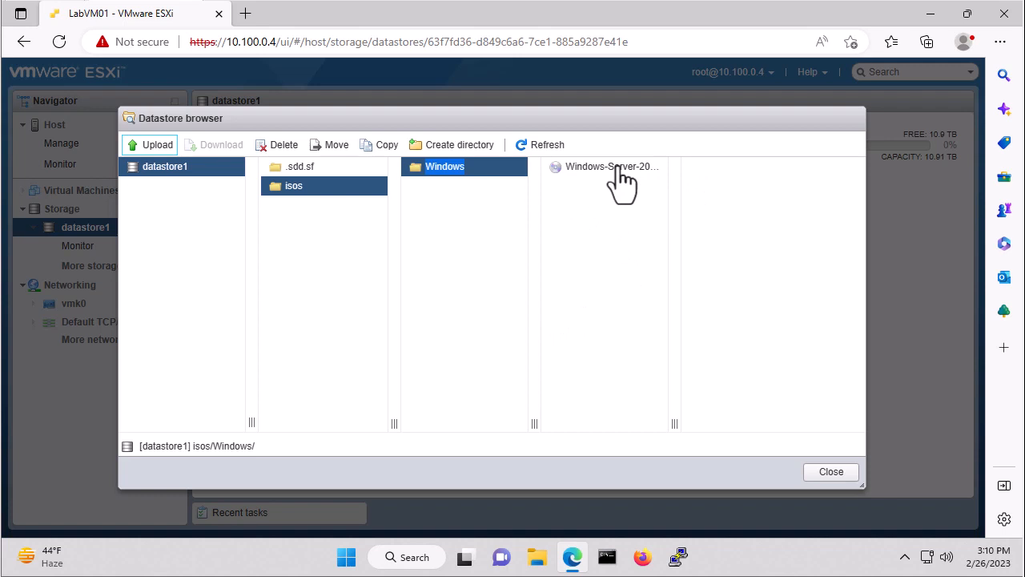
left_click(831, 474)
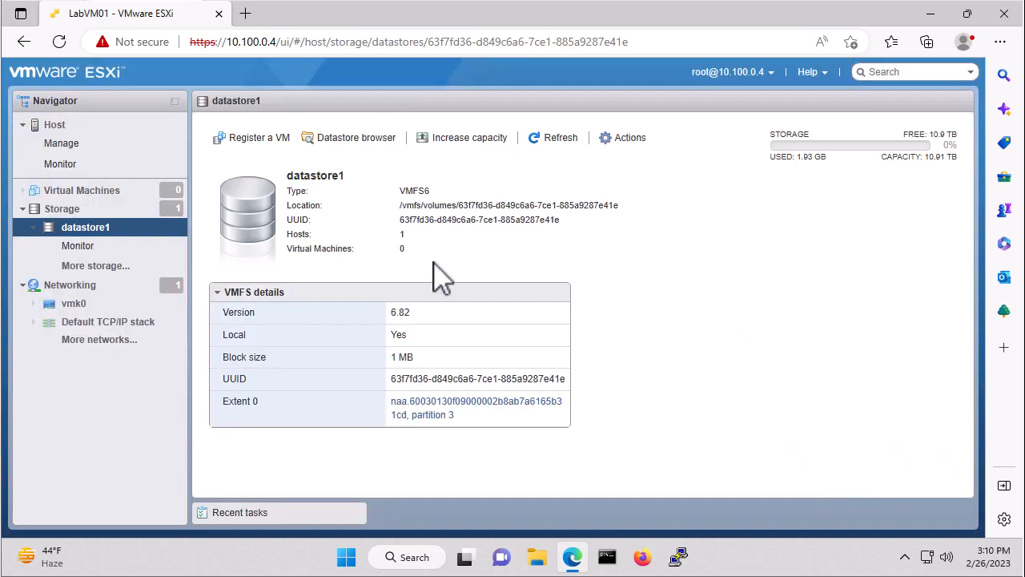
- Start creating a virtual machine on the host, with Create a new virtual machine as the creation type
left_click(91, 141)
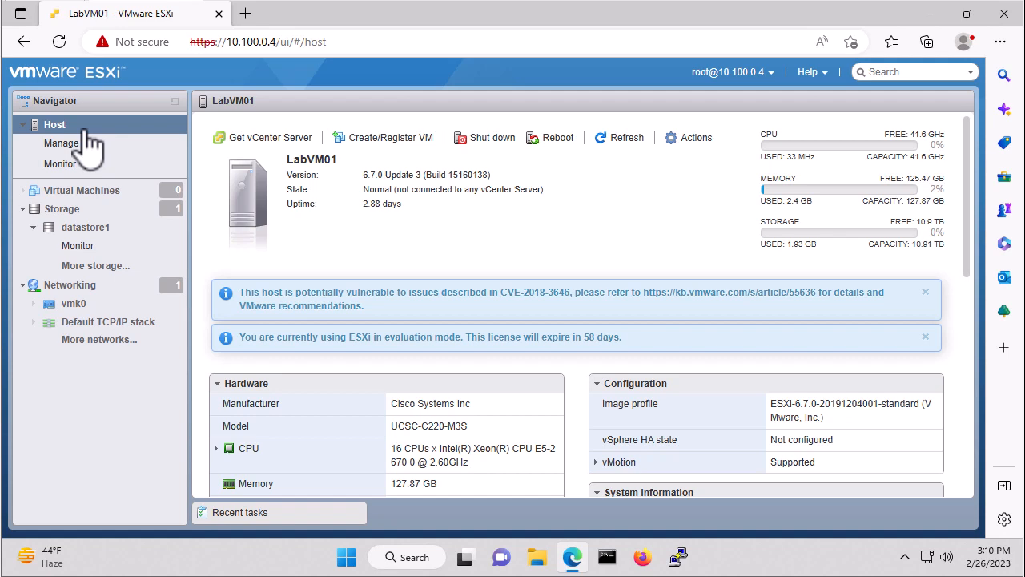
left_click(87, 128)
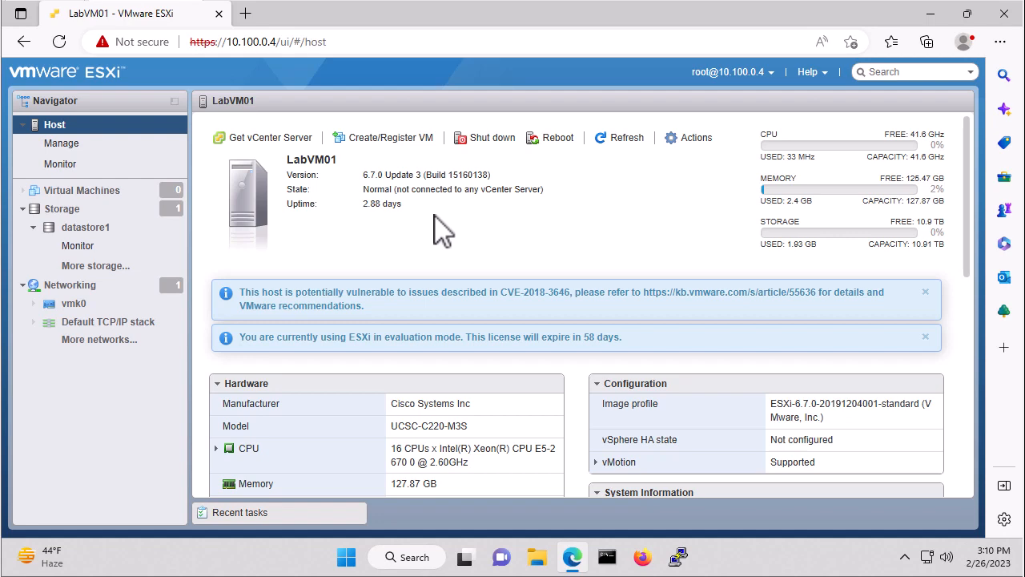
left_click(392, 137)
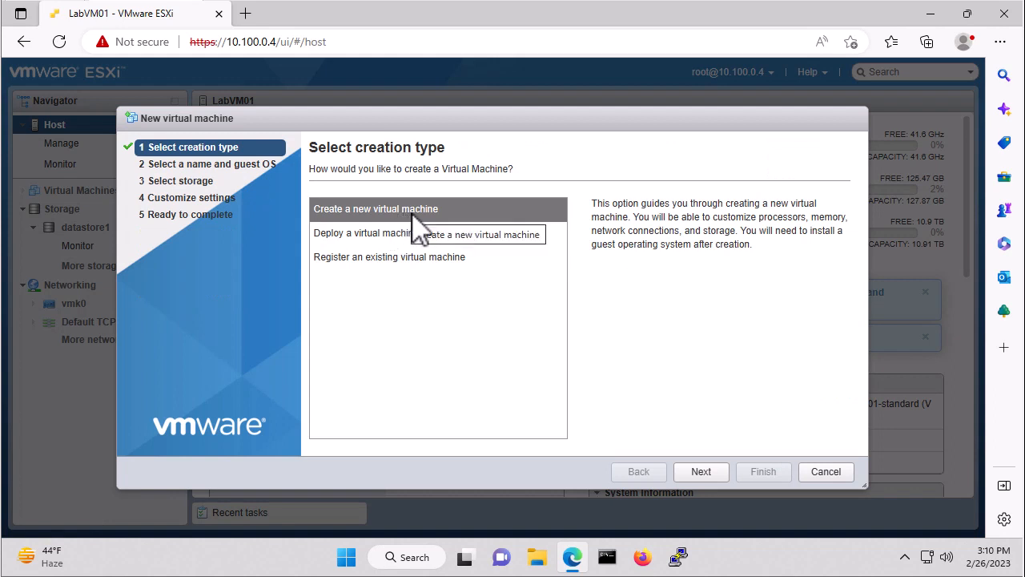
left_click(702, 473)
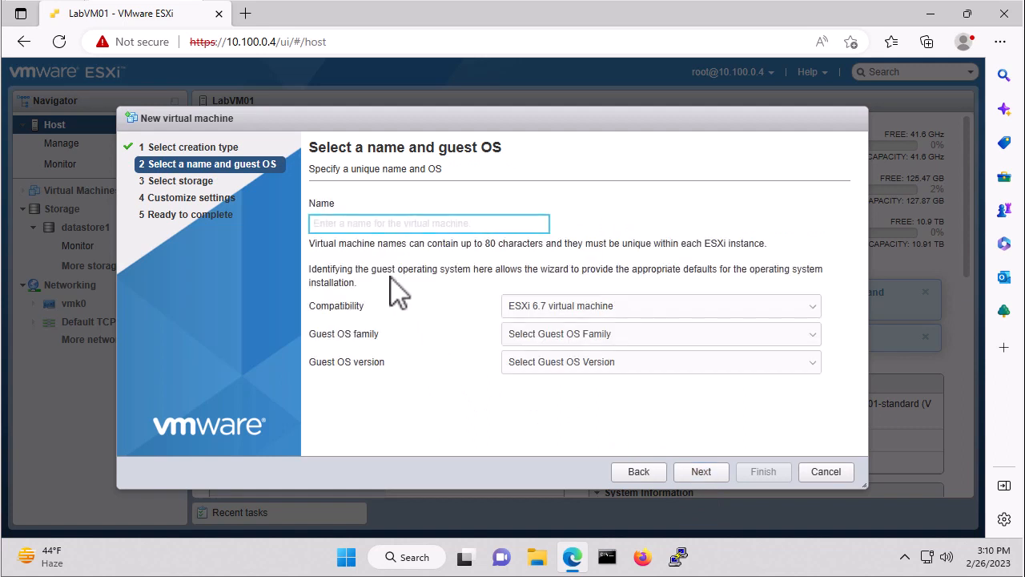
- Name the virtual machine LabDC01, set its guest OS to Windows, Microsoft Windows Server 2016 or later (64-bit), and continue to storage selection
type("L")
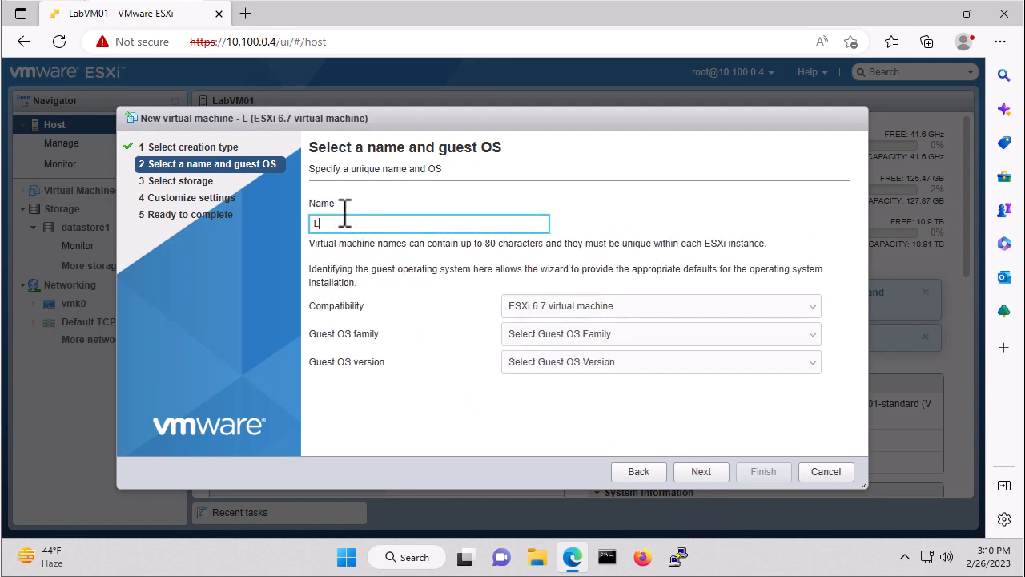
type("abDC01")
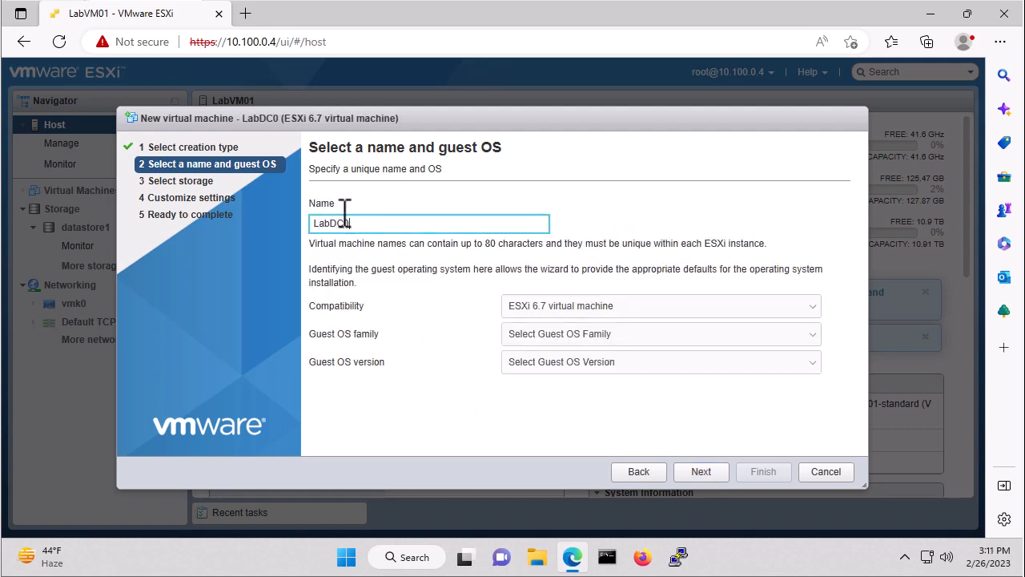
left_click(635, 338)
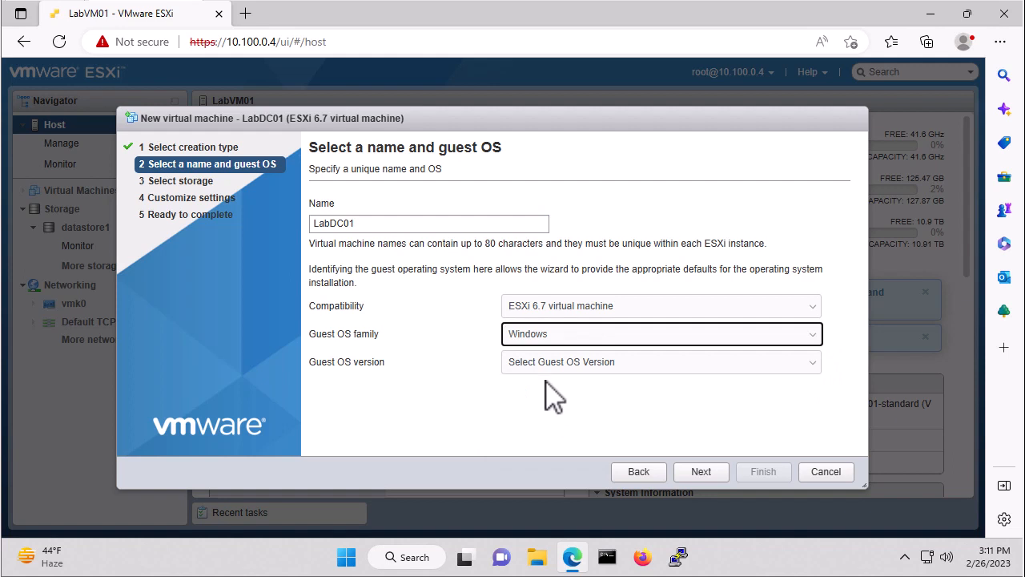
left_click(580, 369)
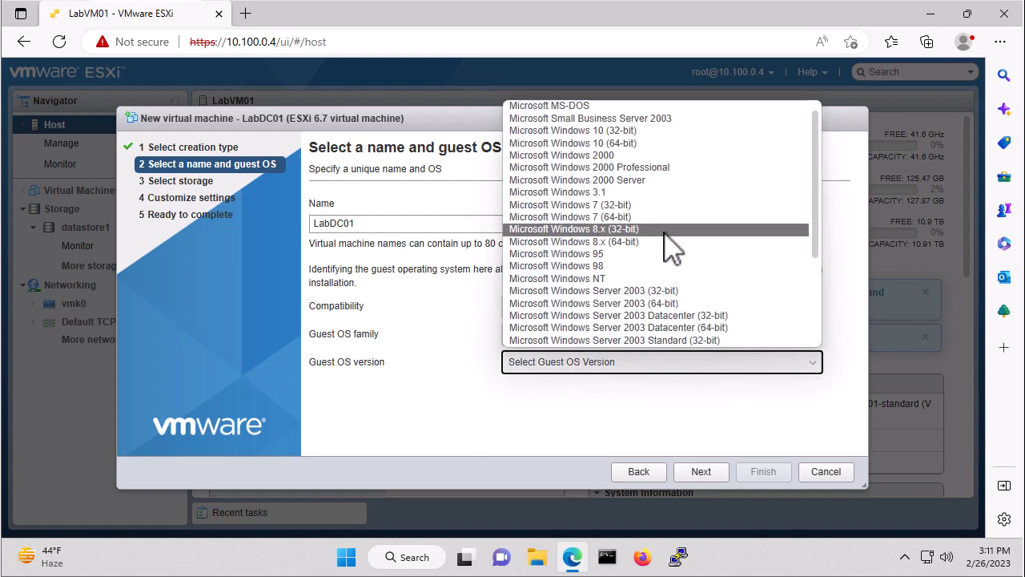
scroll(677, 247, "down", 3)
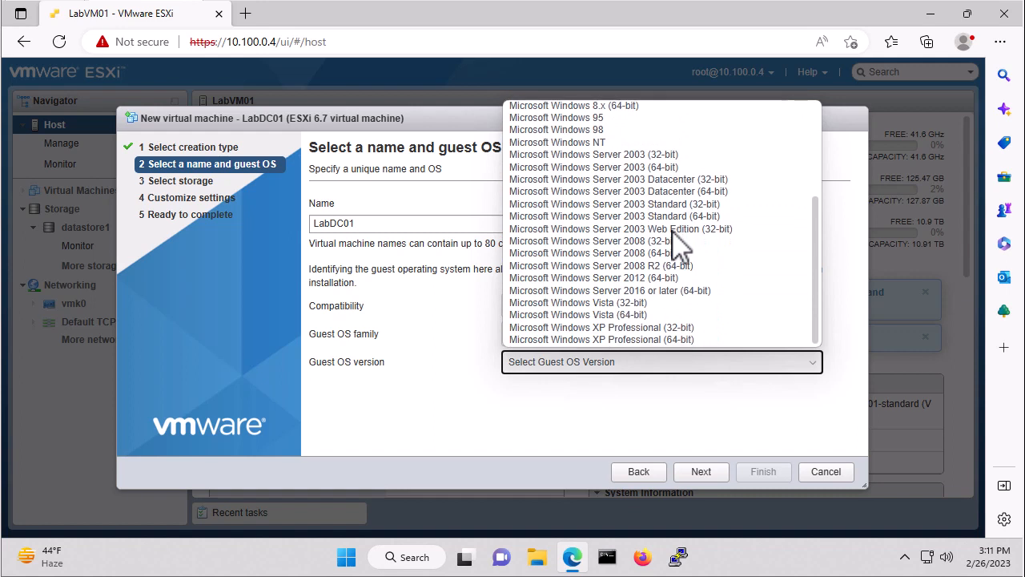
left_click(694, 291)
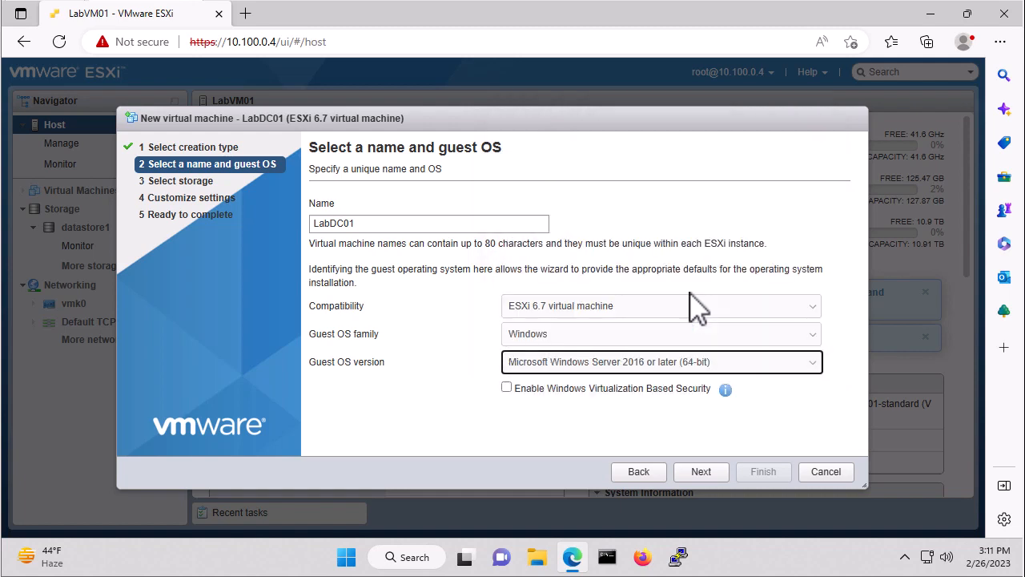
left_click(703, 473)
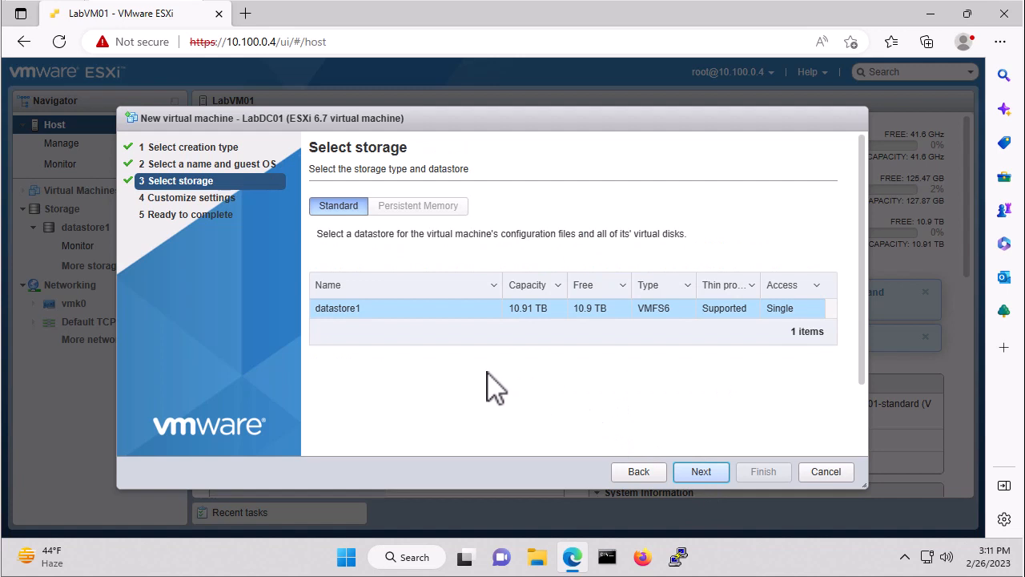
- Keep datastore1 as storage, set Hard disk 1 to 150 GB thin provisioned, and connect Network Adapter 1 to VLAN10-10.100.10.x
left_click(701, 473)
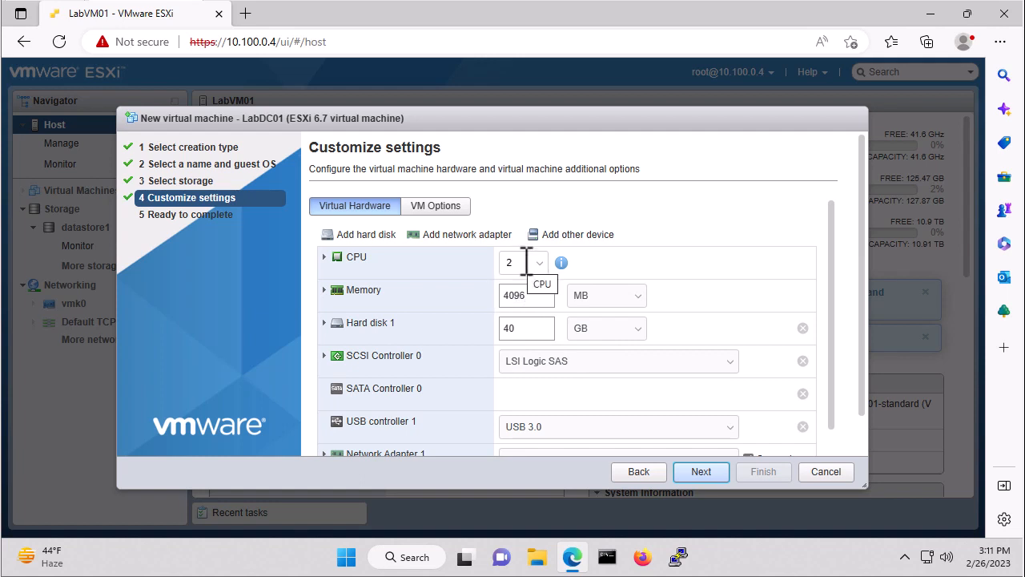
left_click(529, 329)
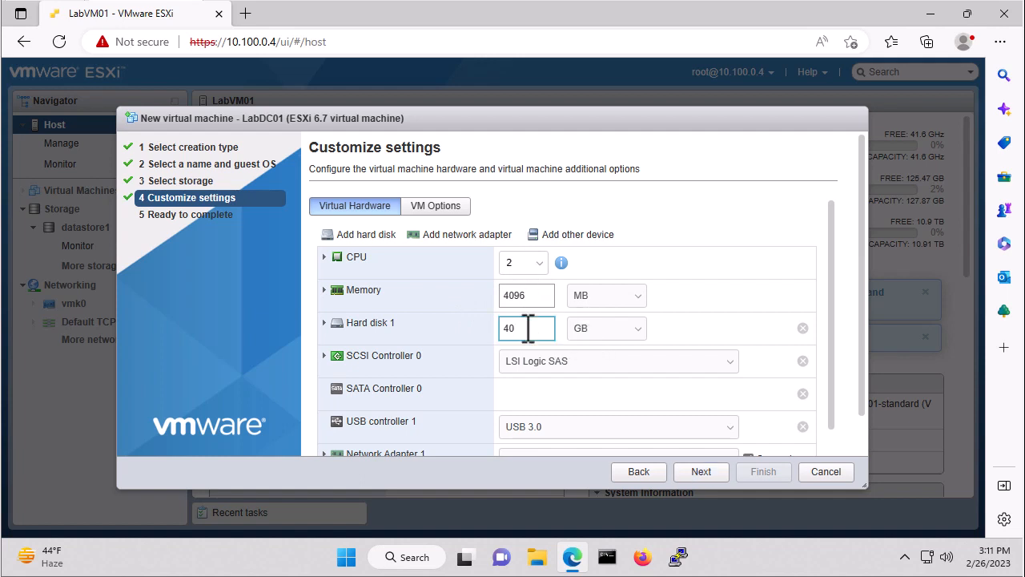
type("150")
left_click(325, 324)
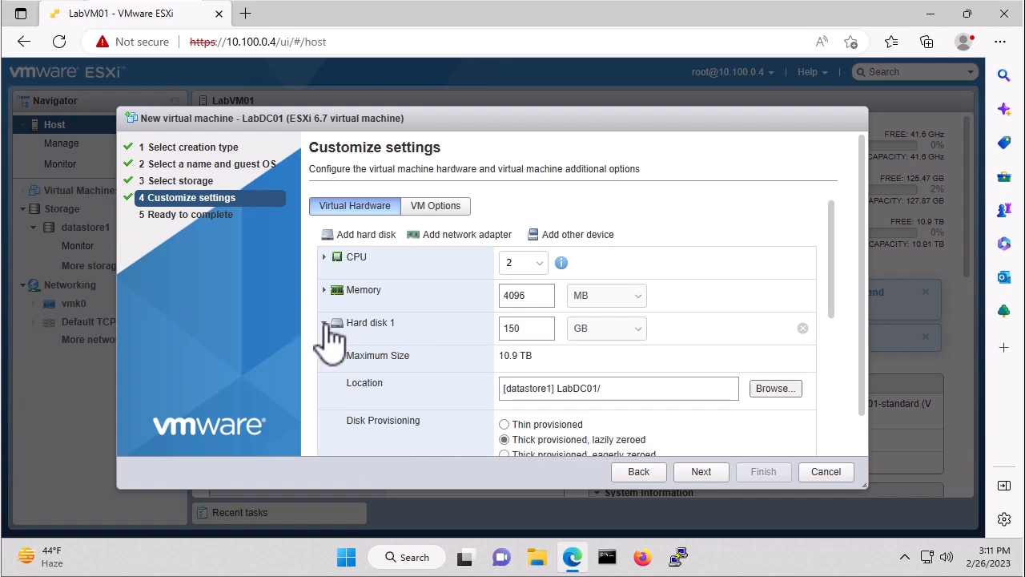
left_click(503, 424)
scroll(687, 420, "down", 1)
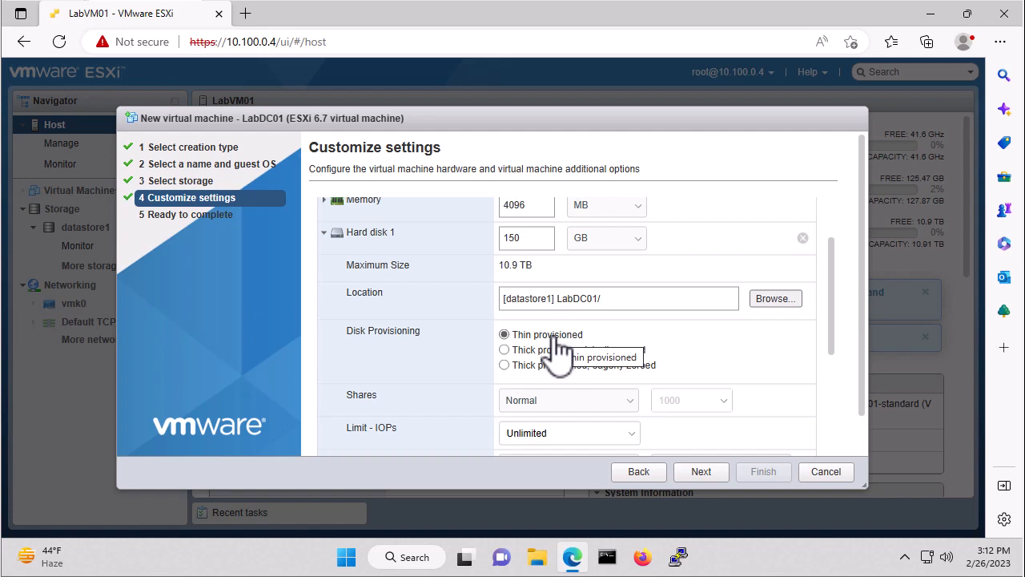
left_click(327, 233)
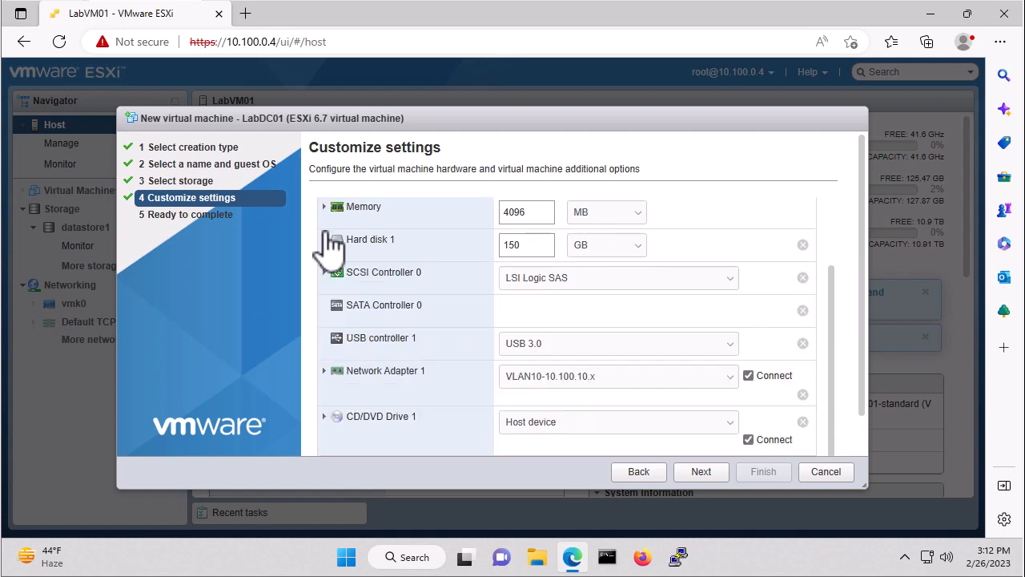
left_click(615, 393)
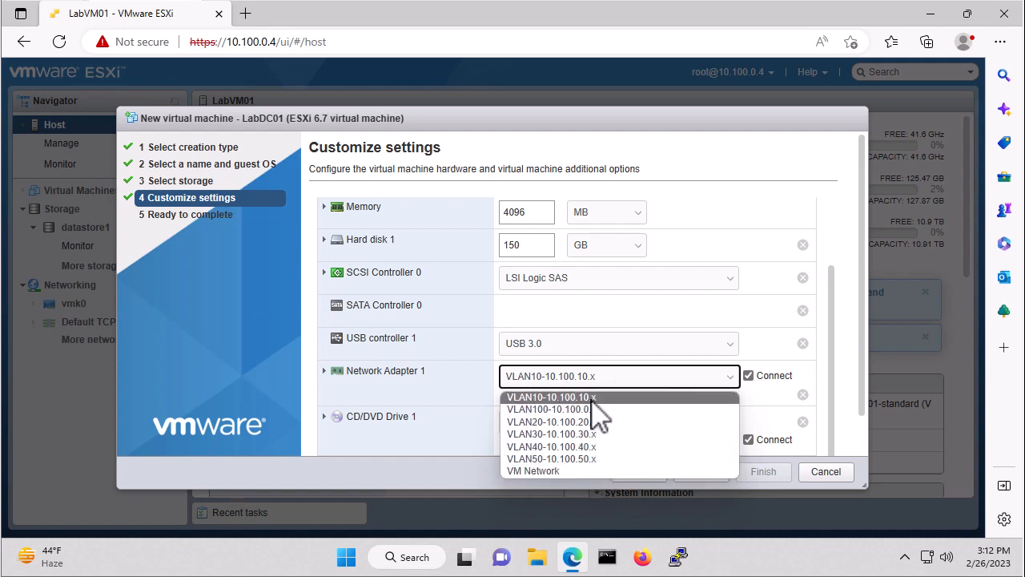
left_click(591, 397)
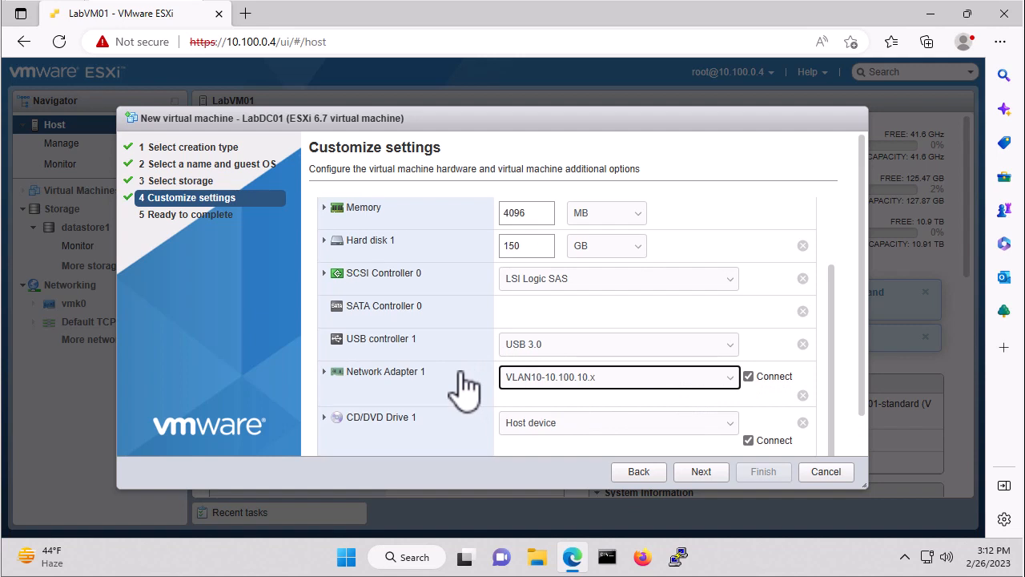
- Attach the datastore ISO isos/Windows/Windows-Server-2019.iso to CD/DVD Drive 1 and finish creating LabDC01
left_click(591, 435)
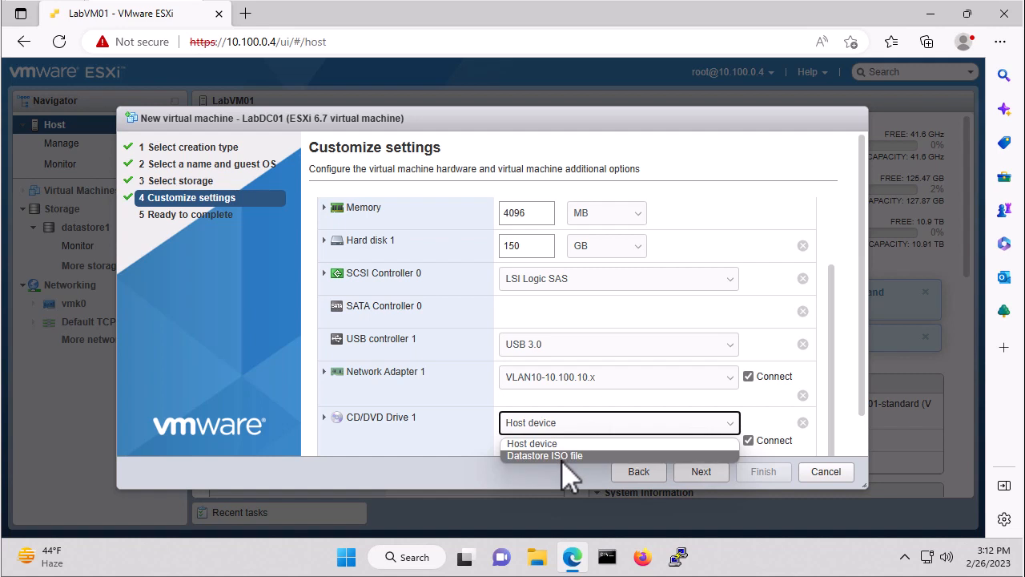
left_click(560, 456)
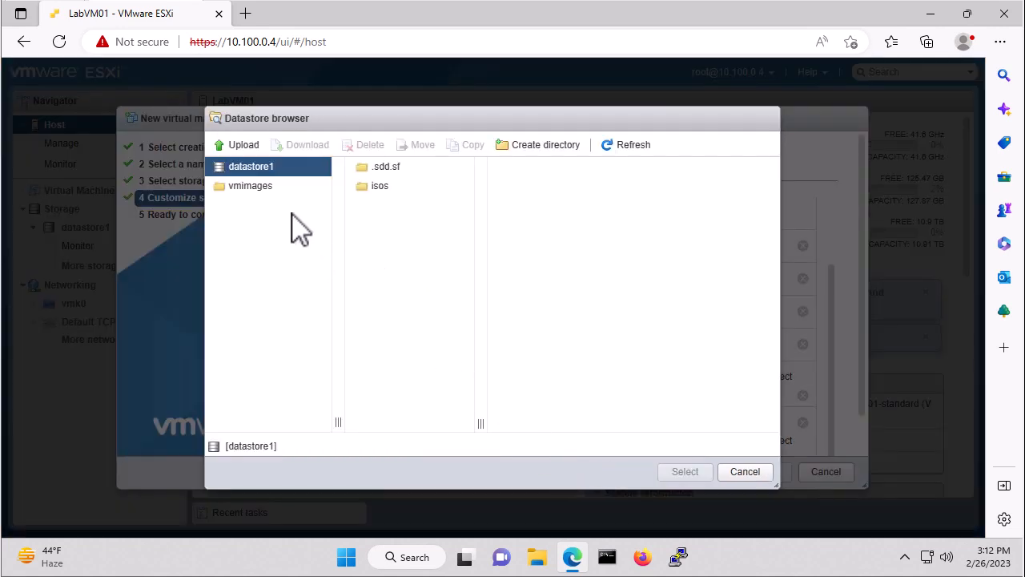
left_click(373, 189)
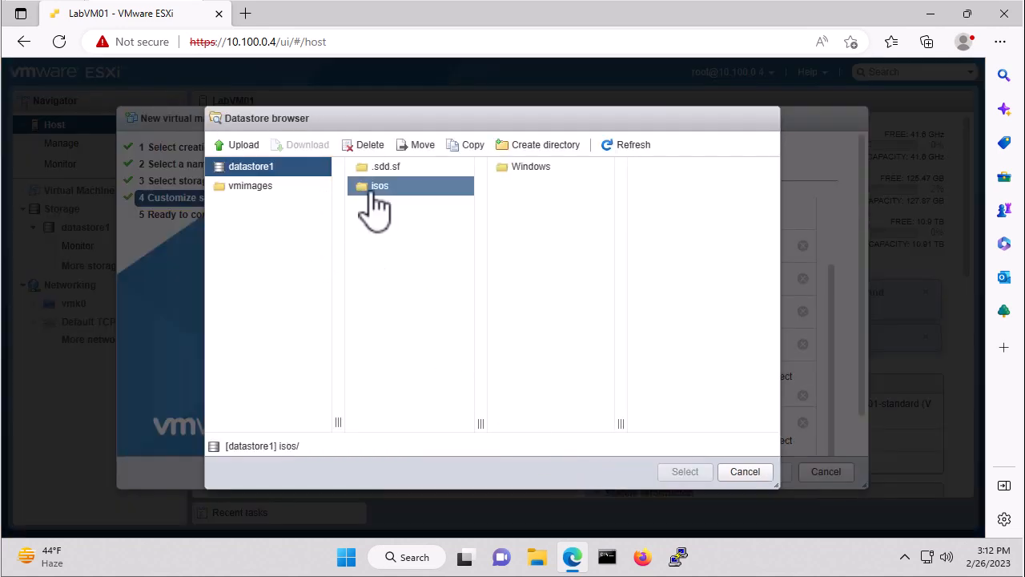
left_click(526, 169)
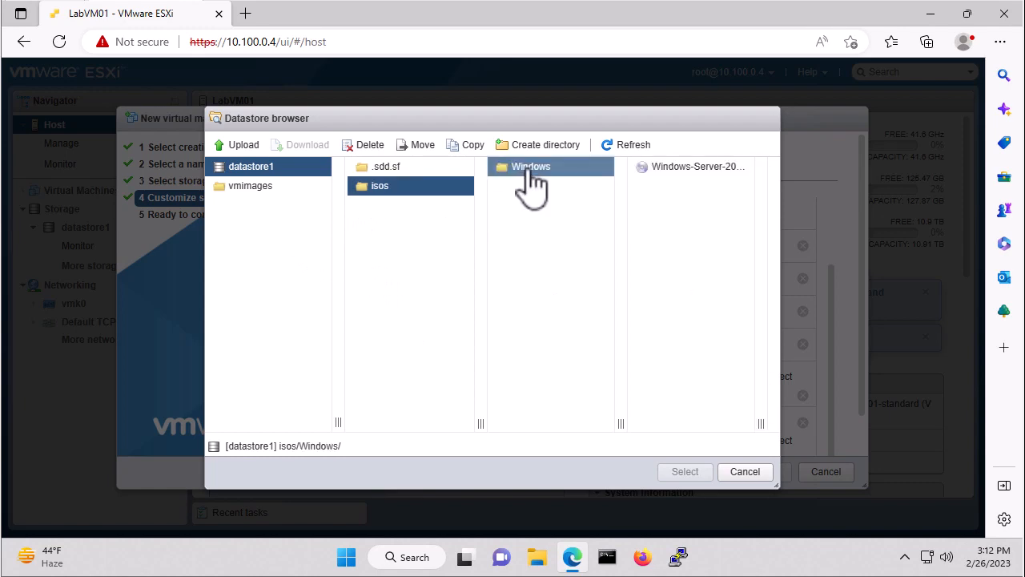
left_click(685, 168)
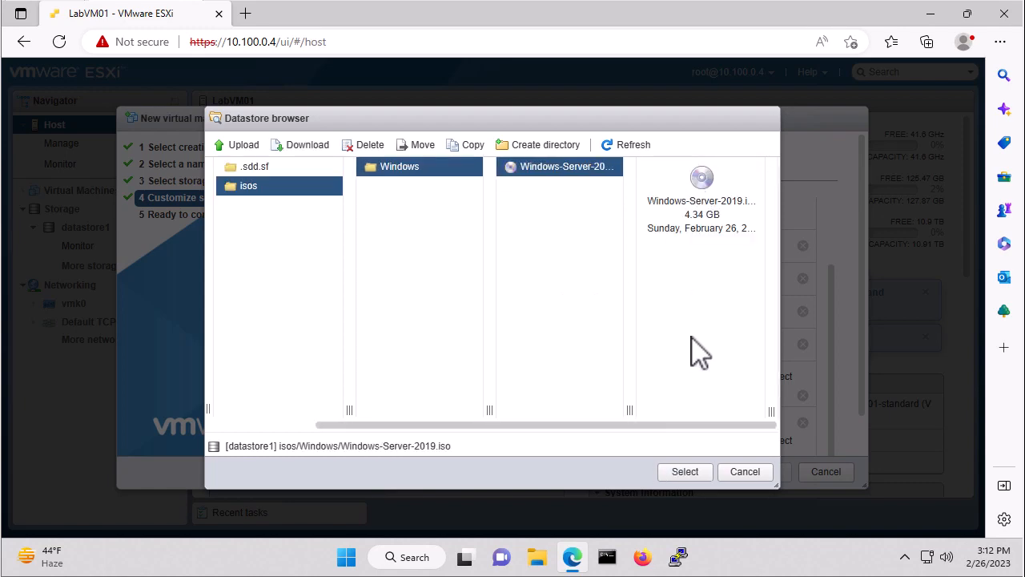
left_click(684, 471)
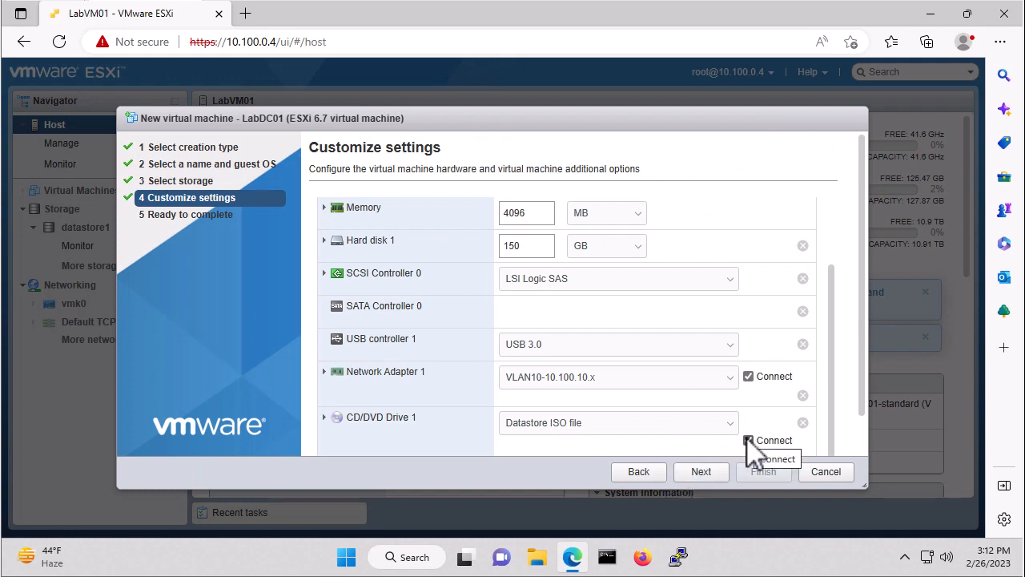
left_click(709, 474)
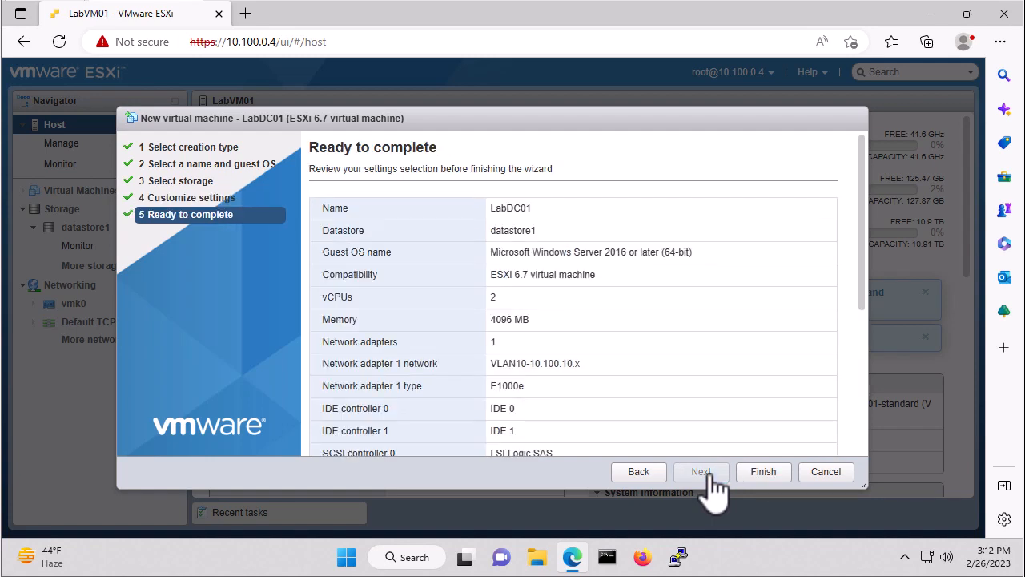
left_click(764, 475)
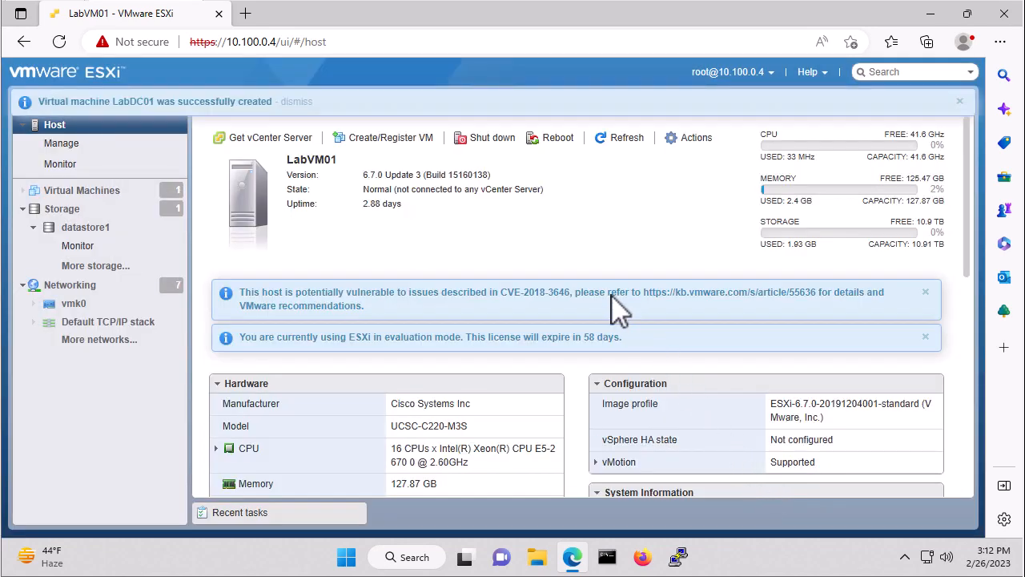
- Start a new virtual machine named LabDC02 with guest OS Windows, Microsoft Windows Server 2016 or later (64-bit), and continue to storage selection
left_click(391, 142)
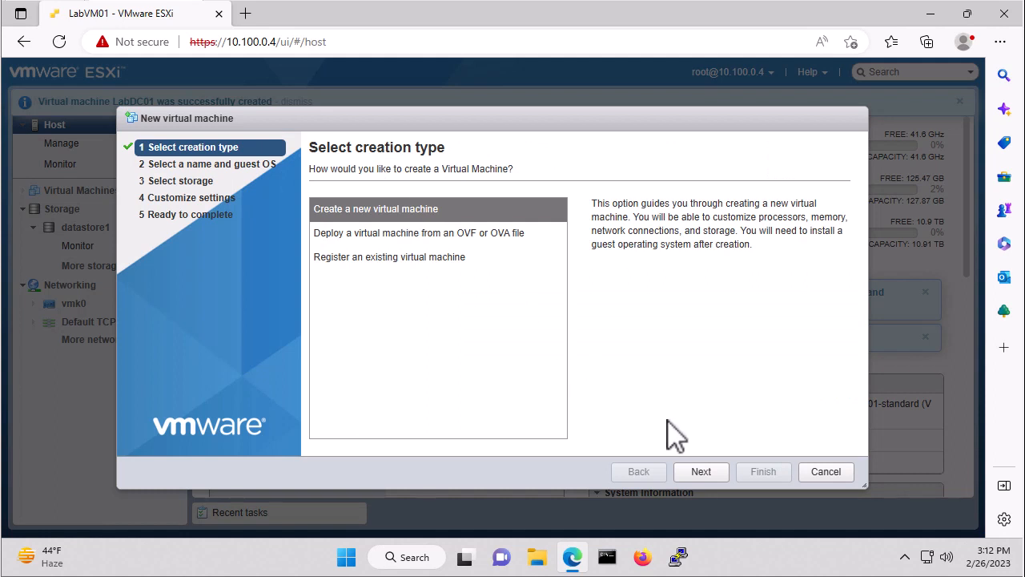
left_click(701, 472)
left_click(407, 223)
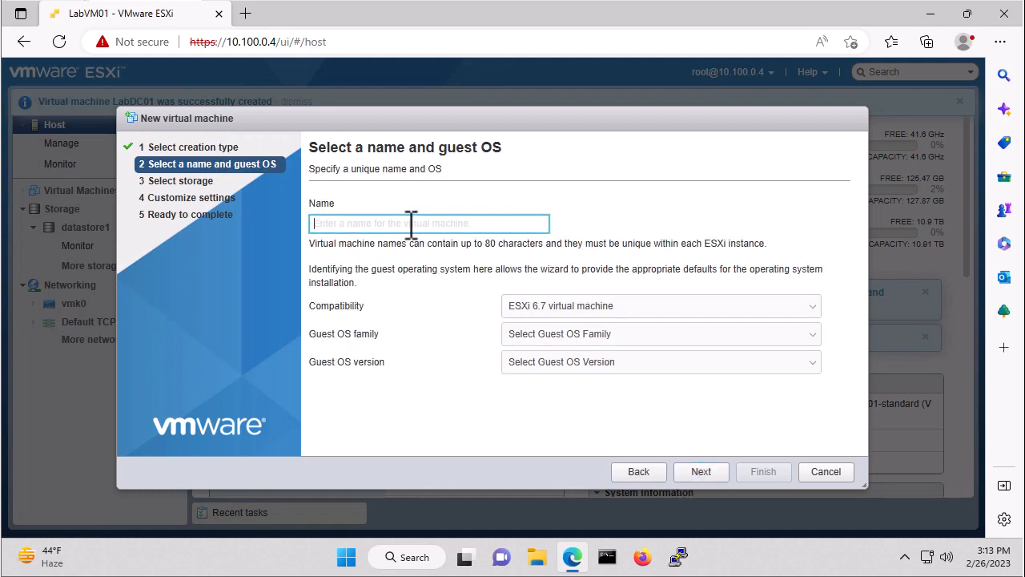
type("LabD")
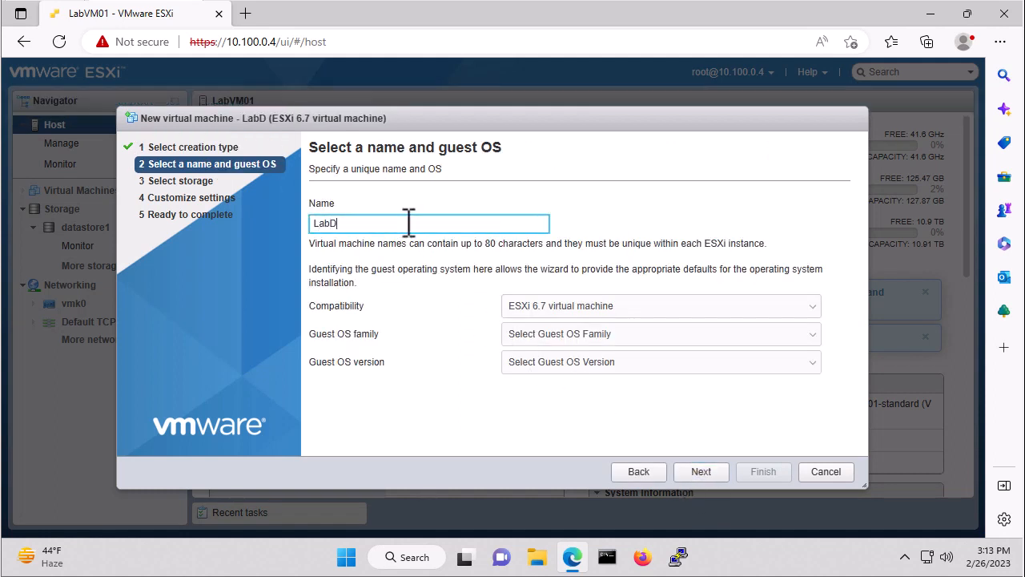
type("C02")
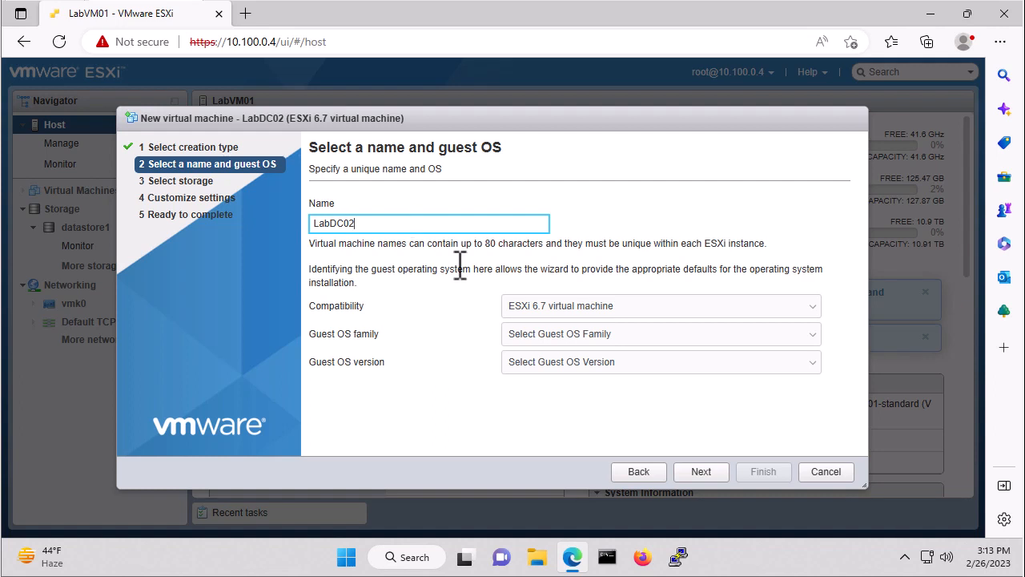
left_click(583, 338)
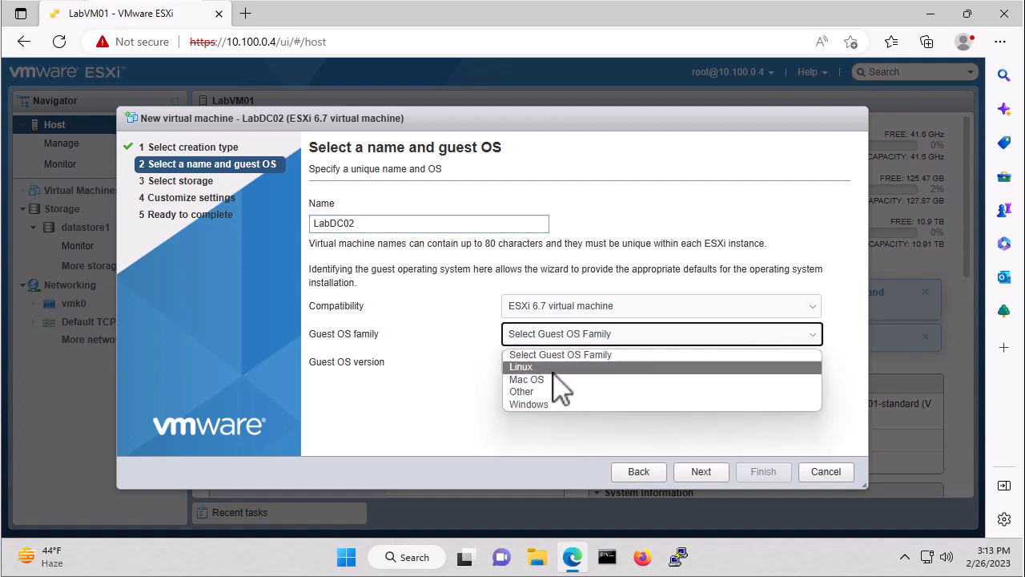
left_click(549, 404)
left_click(563, 364)
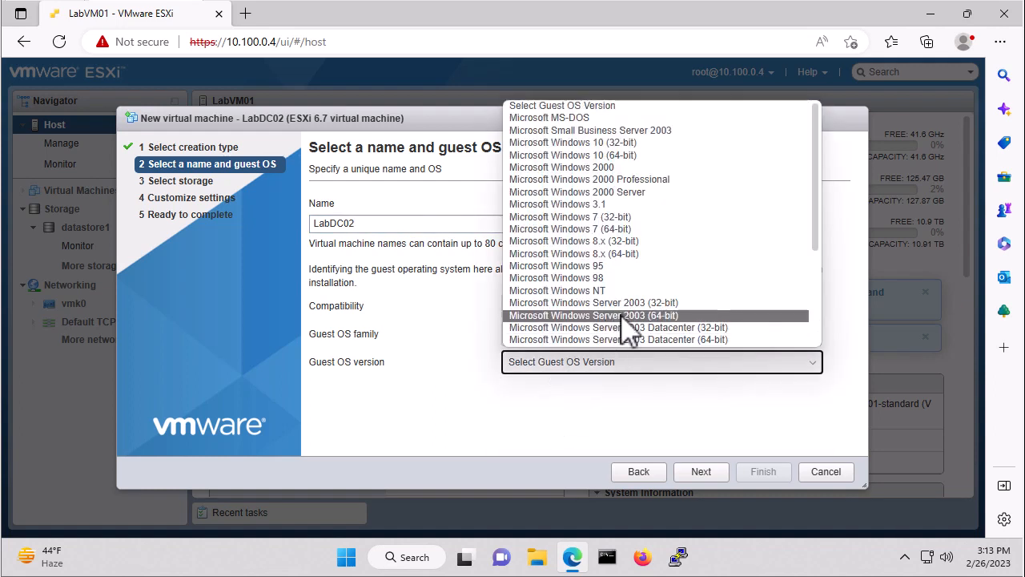
scroll(624, 321, "down", 4)
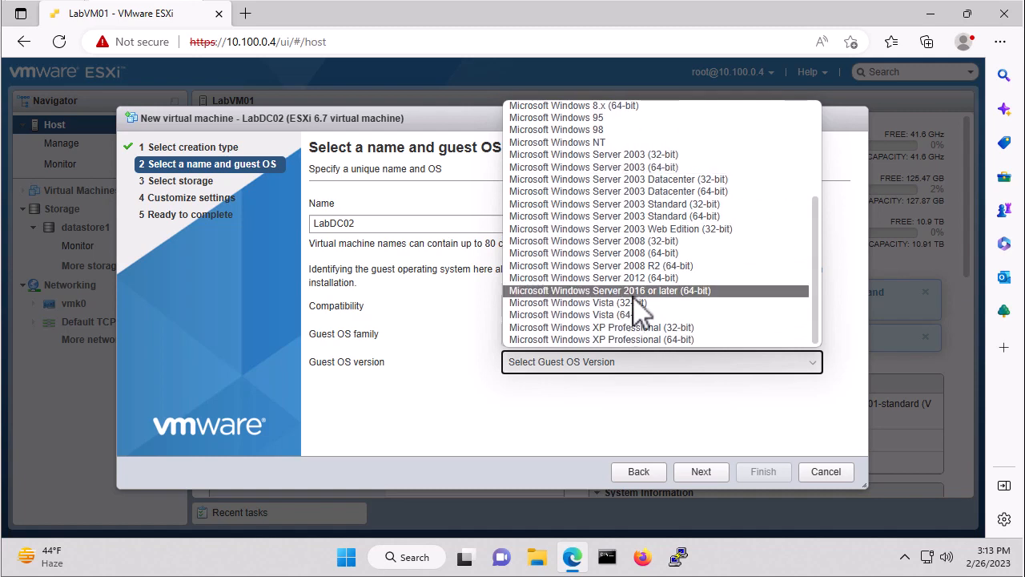
left_click(634, 292)
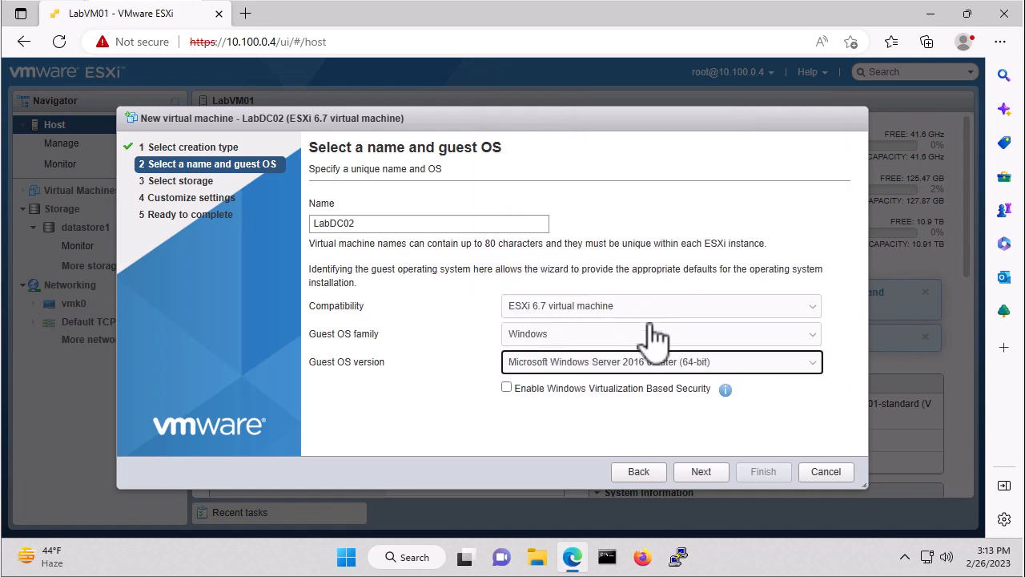
left_click(702, 471)
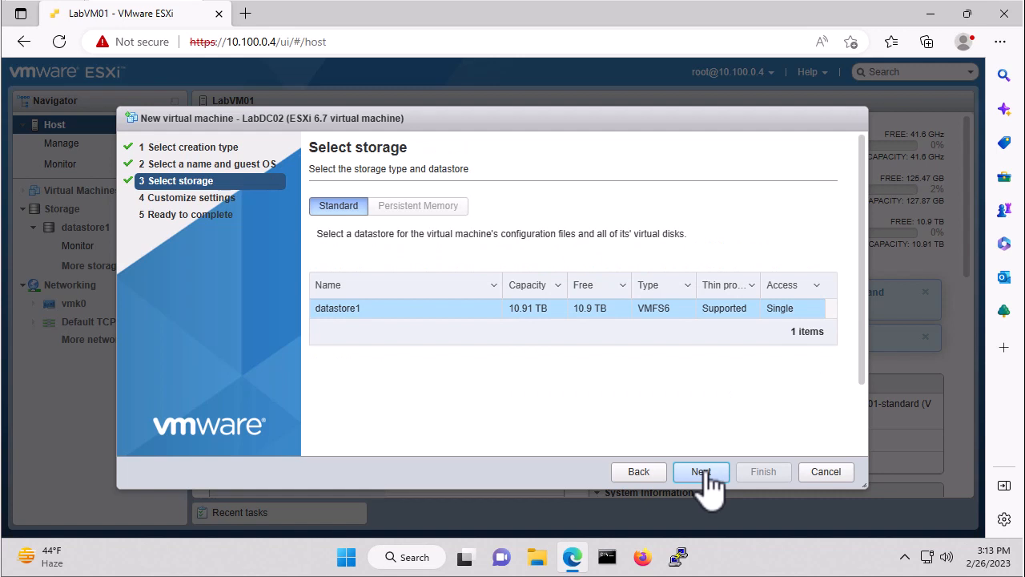
- Keep datastore1 as LabDC02's storage, set Hard disk 1 to 150 GB, and check its disk provisioning
left_click(702, 472)
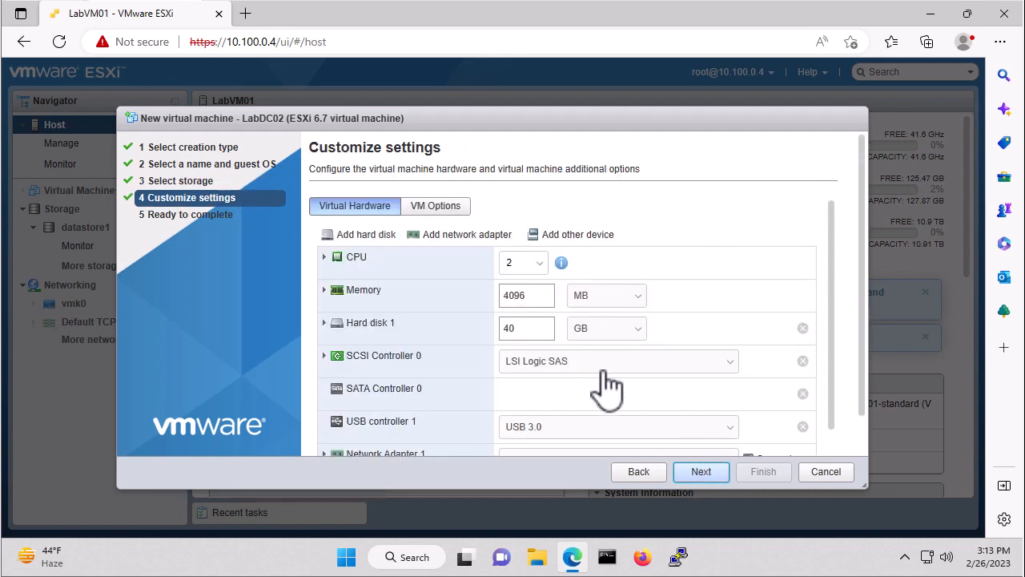
left_click(539, 325)
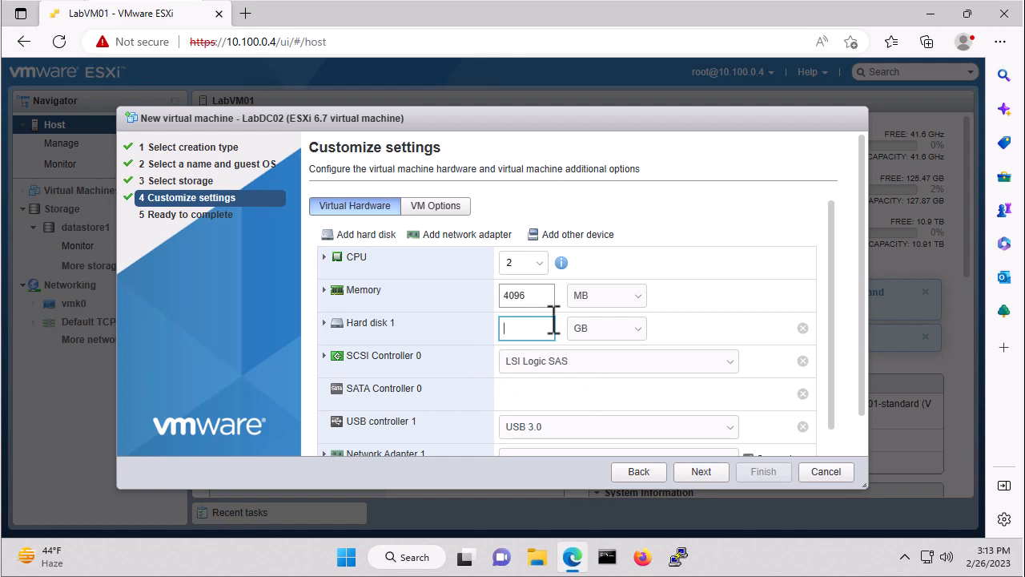
type("150")
left_click(326, 323)
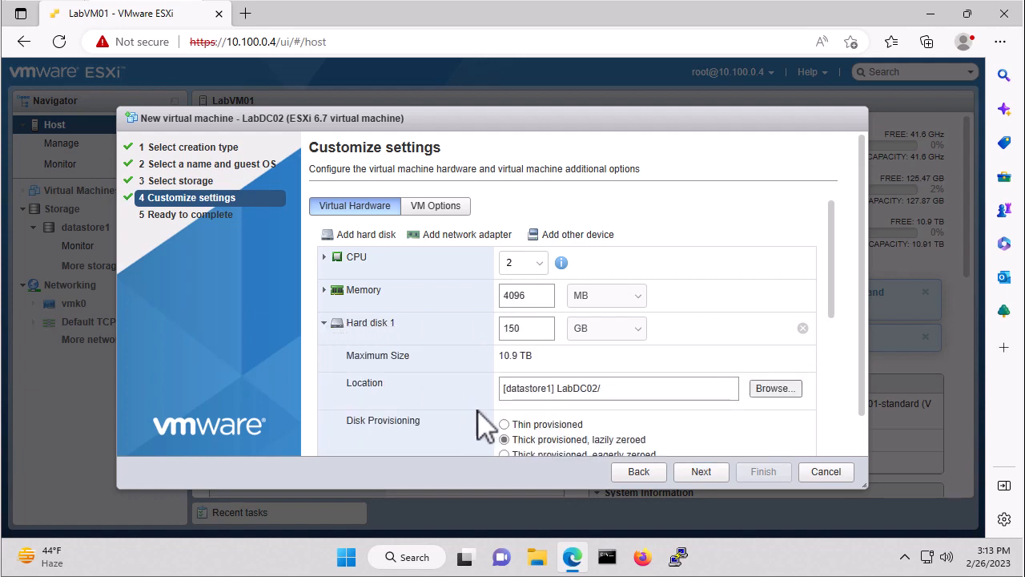
left_click(325, 323)
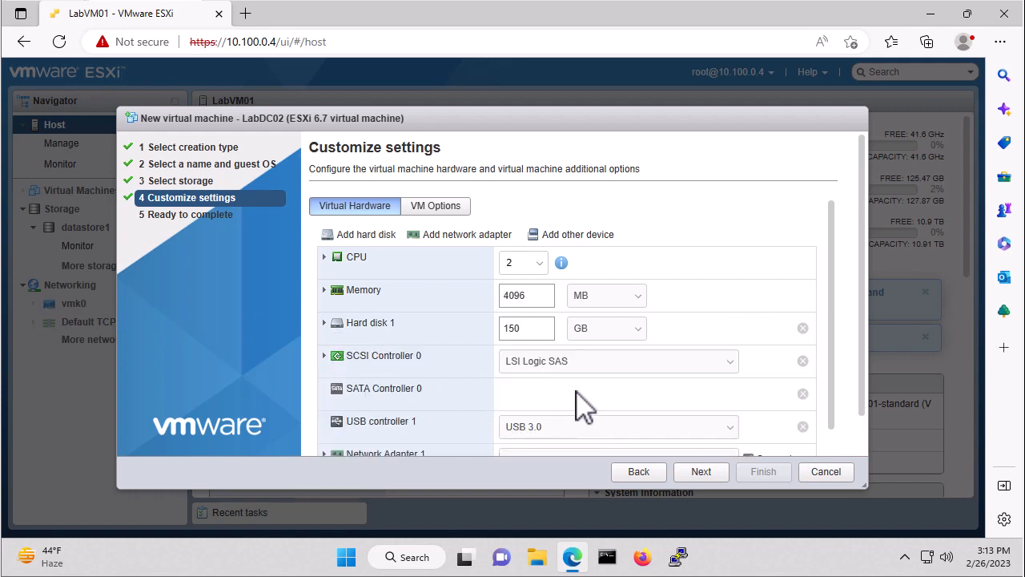
- Attach isos/Windows/Windows-Server-2019.iso from datastore1 to LabDC02's CD/DVD Drive 1 and finish creating the virtual machine
scroll(577, 403, "down", 2)
scroll(581, 407, "down", 1)
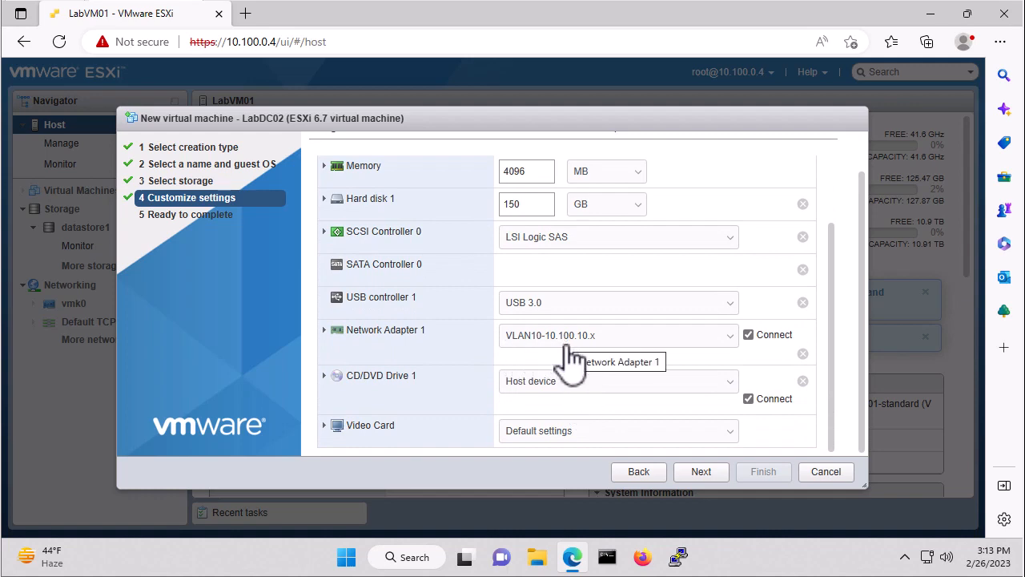
left_click(564, 385)
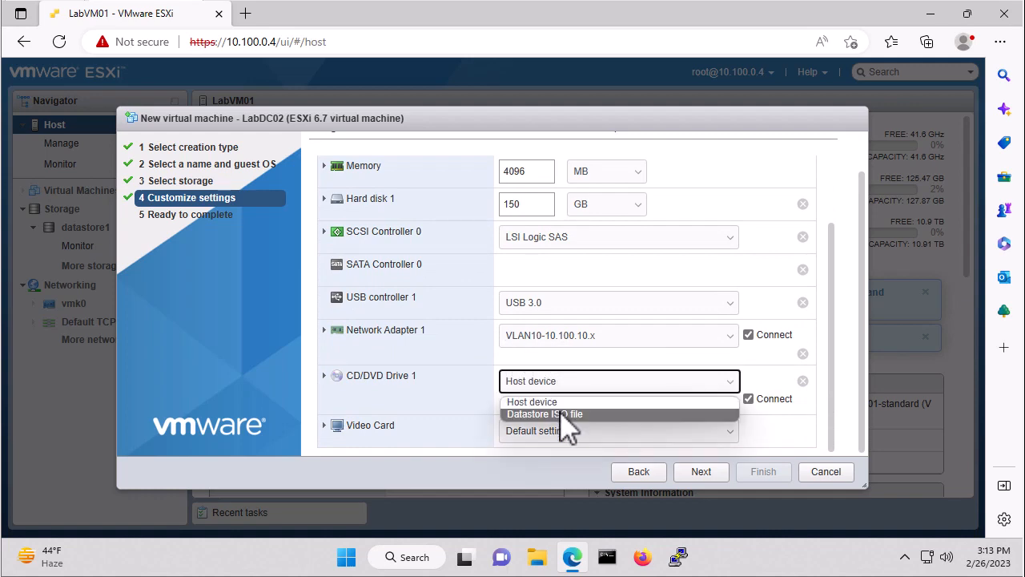
left_click(561, 413)
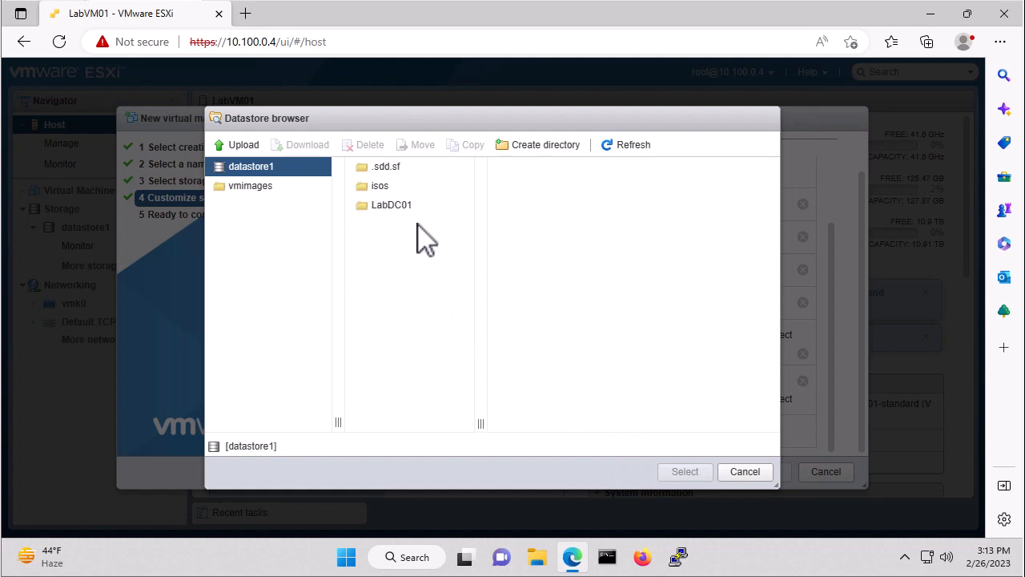
left_click(378, 189)
left_click(532, 176)
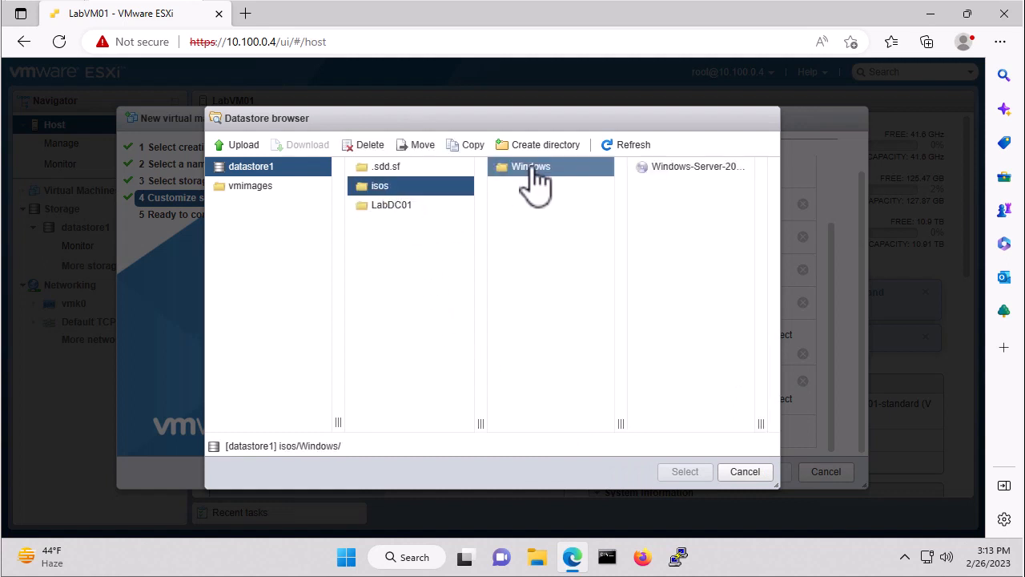
left_click(678, 181)
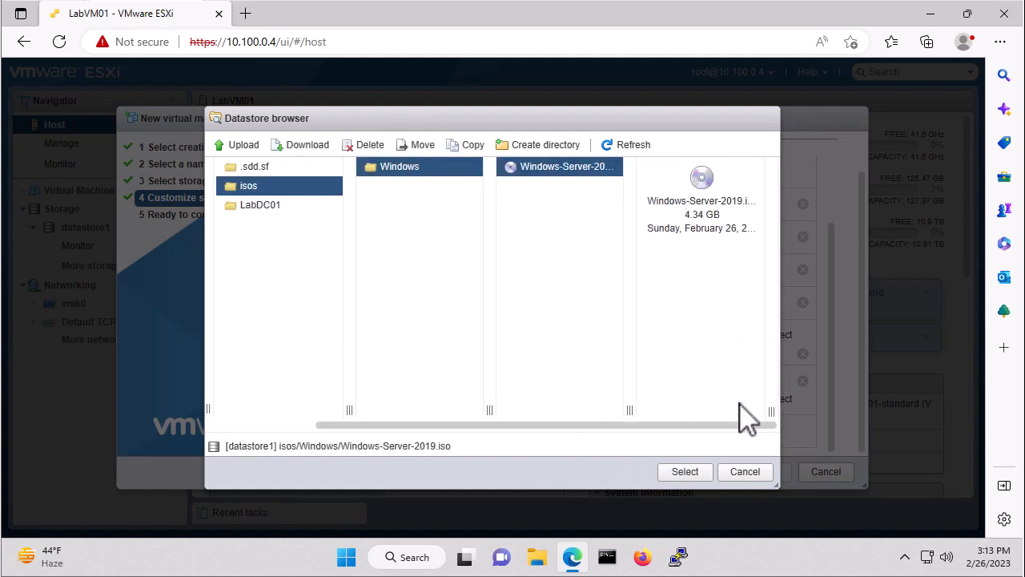
left_click(699, 474)
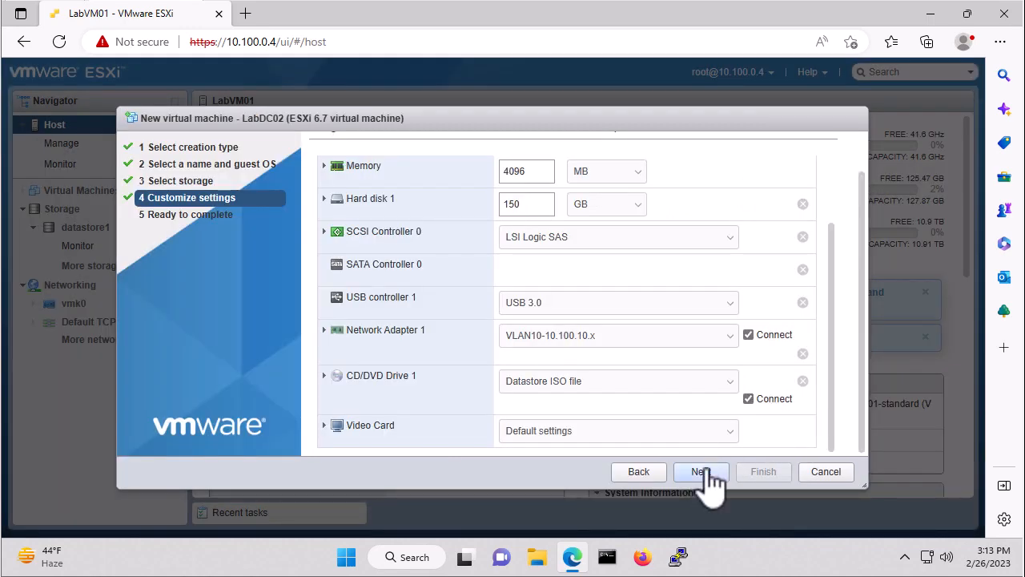
left_click(702, 472)
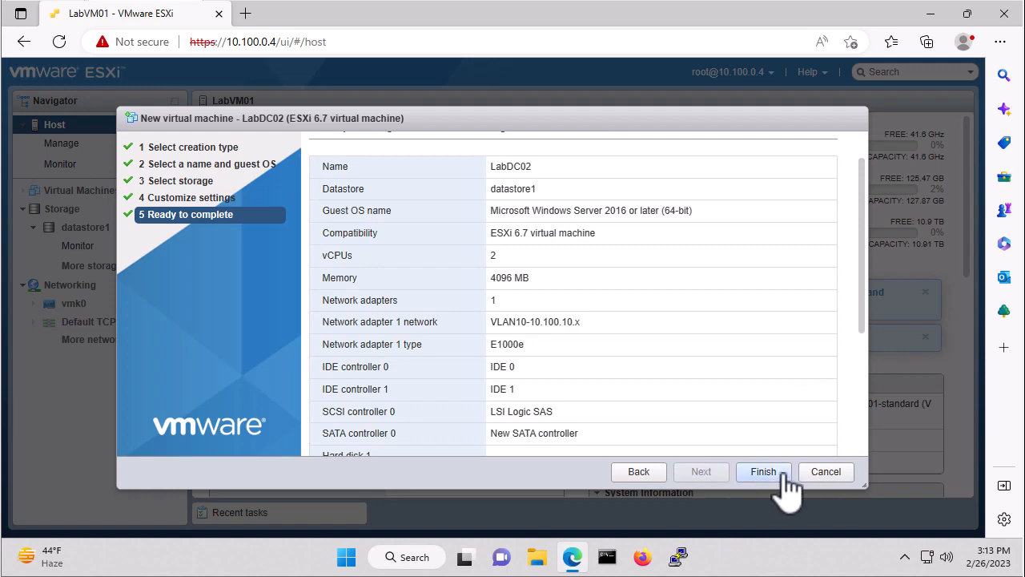
left_click(763, 473)
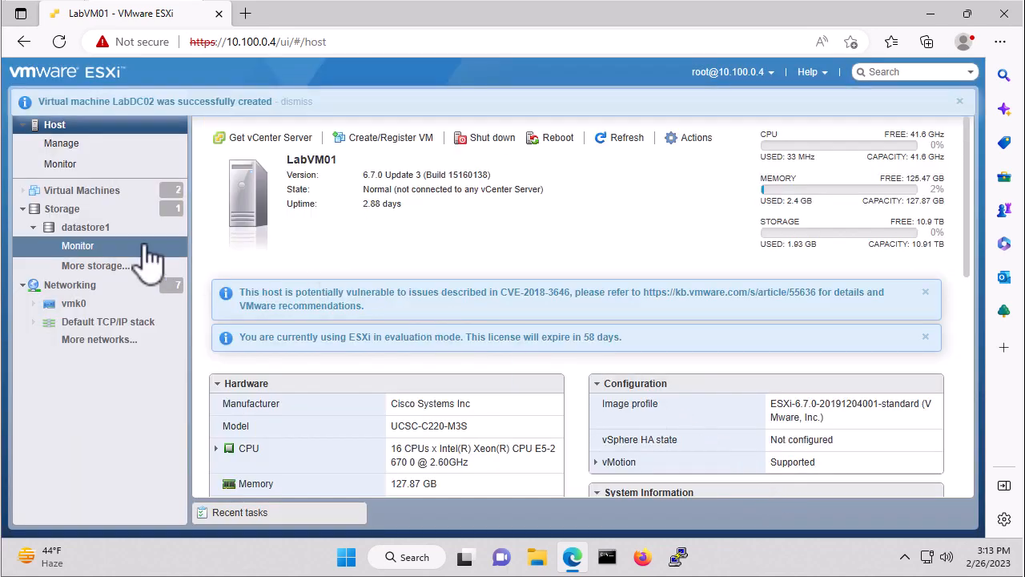
- Open the list of virtual machines on the host
left_click(94, 210)
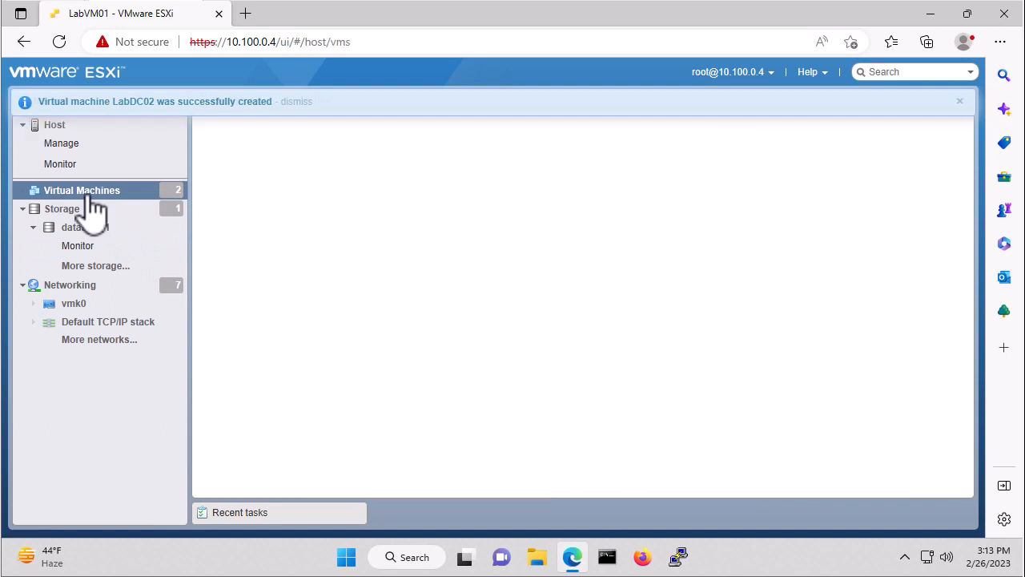